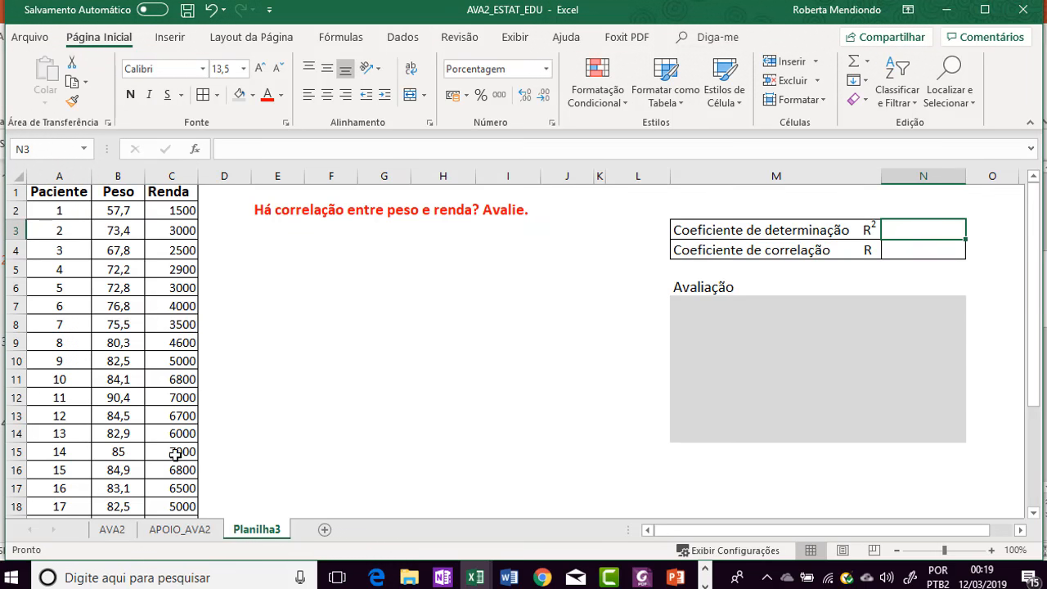
scroll(171, 447, down, 5)
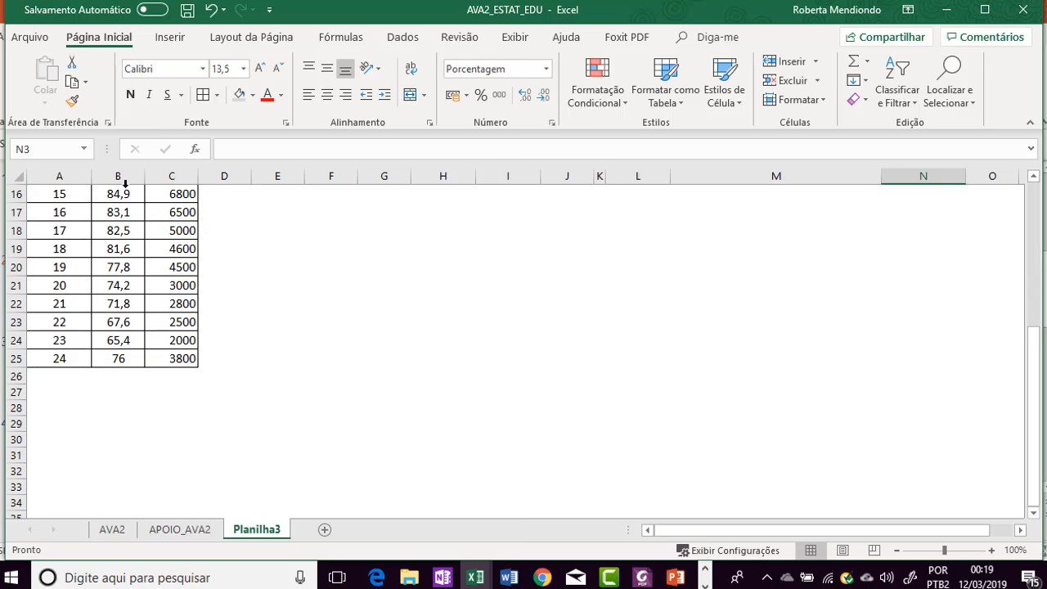
scroll(121, 310, up, 3)
scroll(121, 309, up, 2)
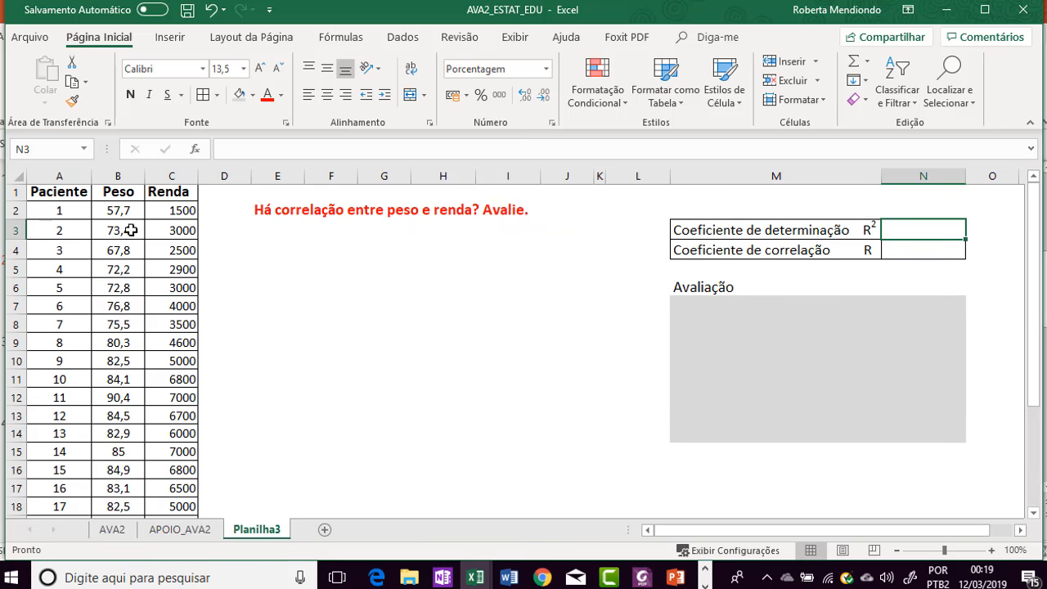
click(330, 218)
click(278, 283)
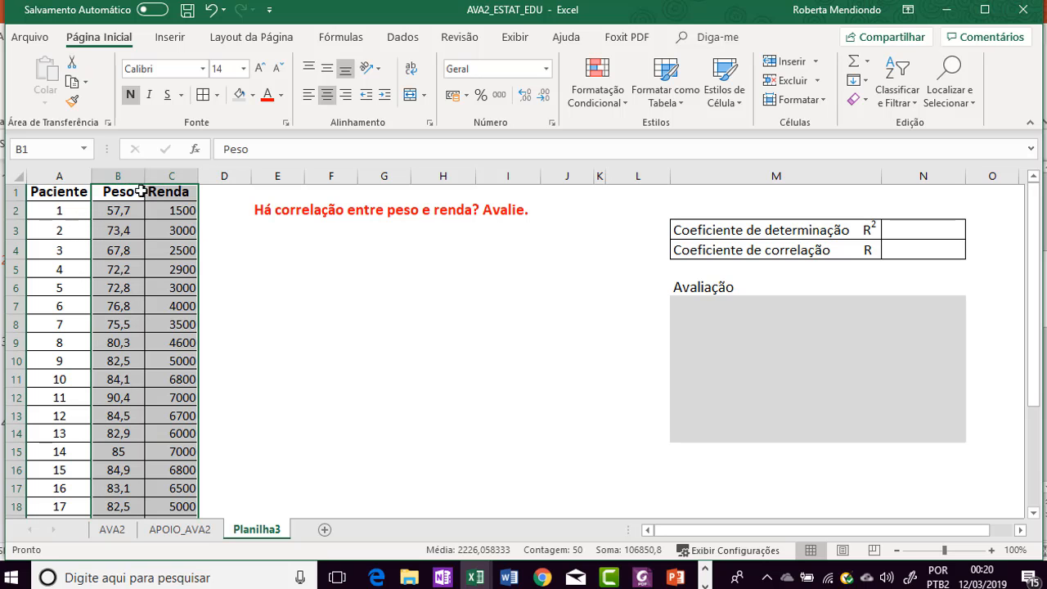
Insert a blank row above the table headers and label the Peso column x and the Renda column y
click(12, 191)
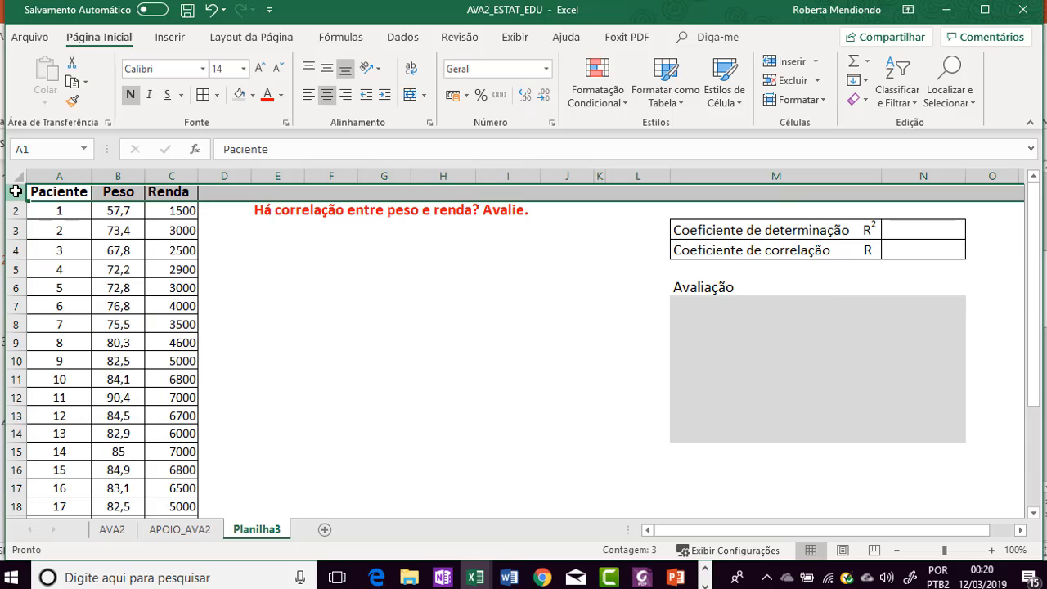
click(816, 63)
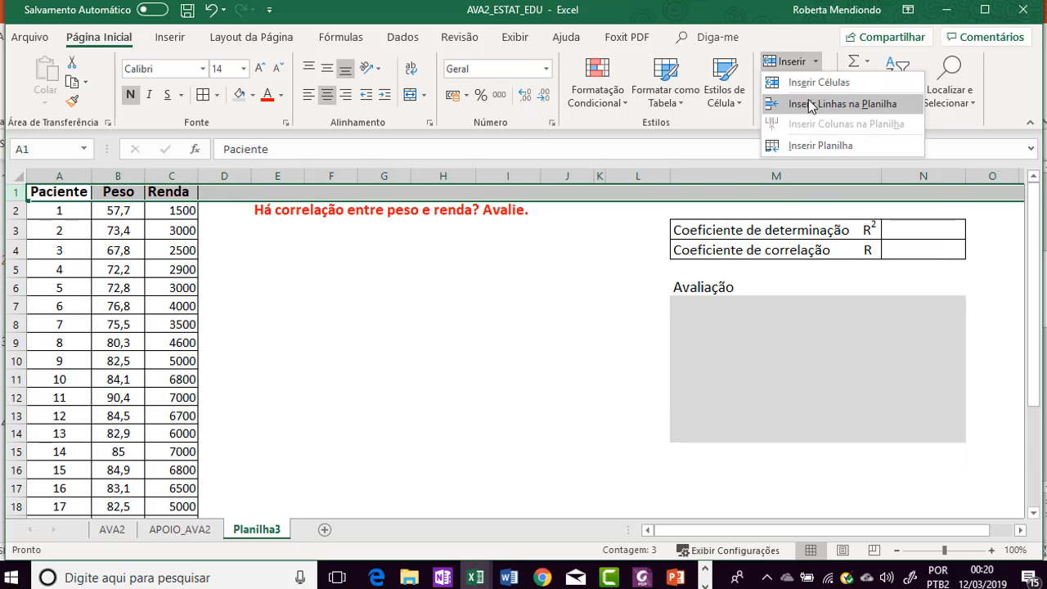
click(808, 103)
click(123, 192)
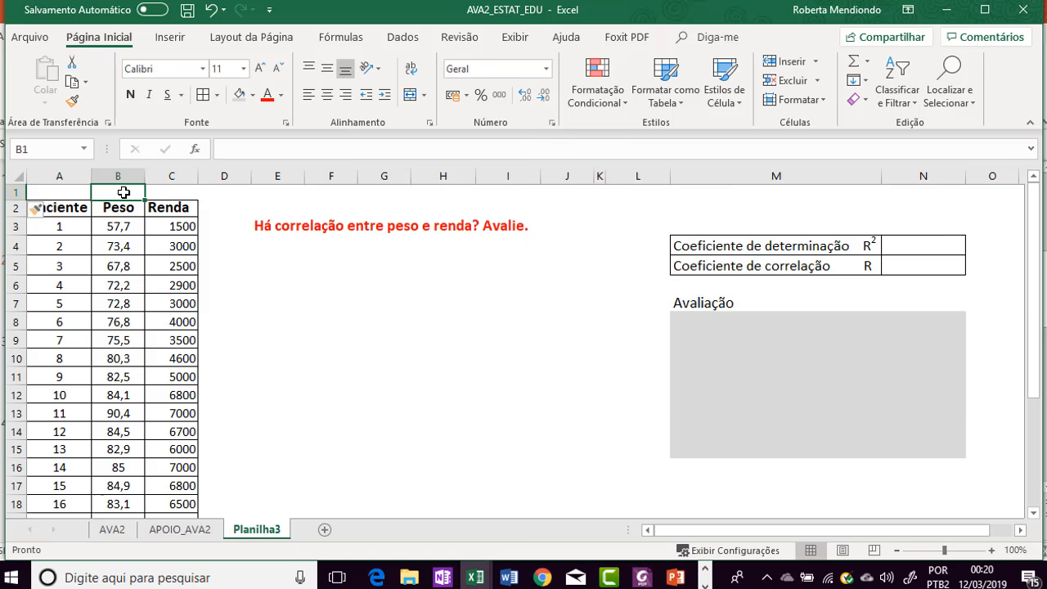
text(x)
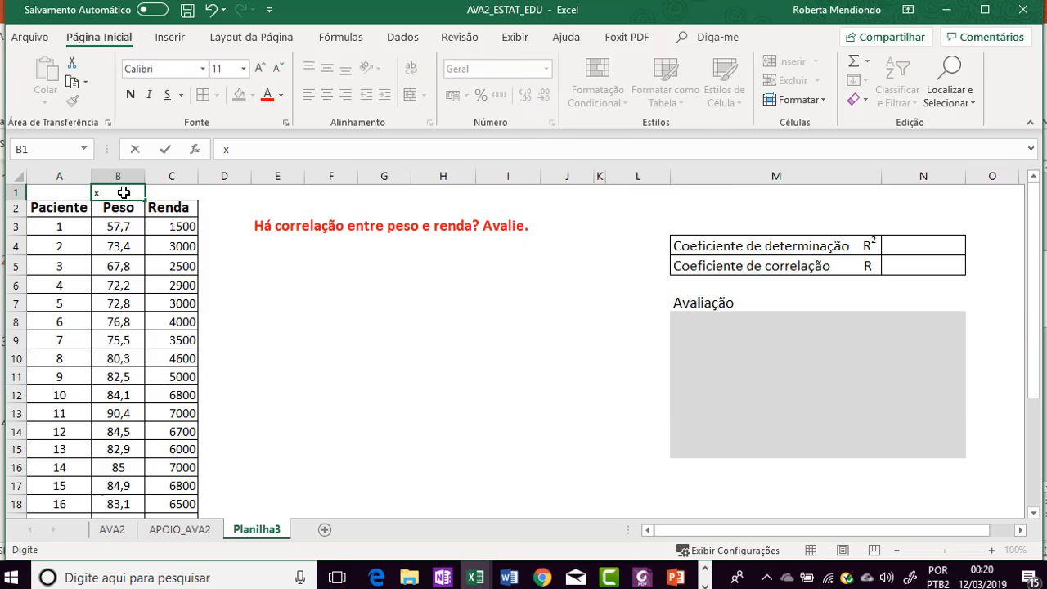
click(167, 193)
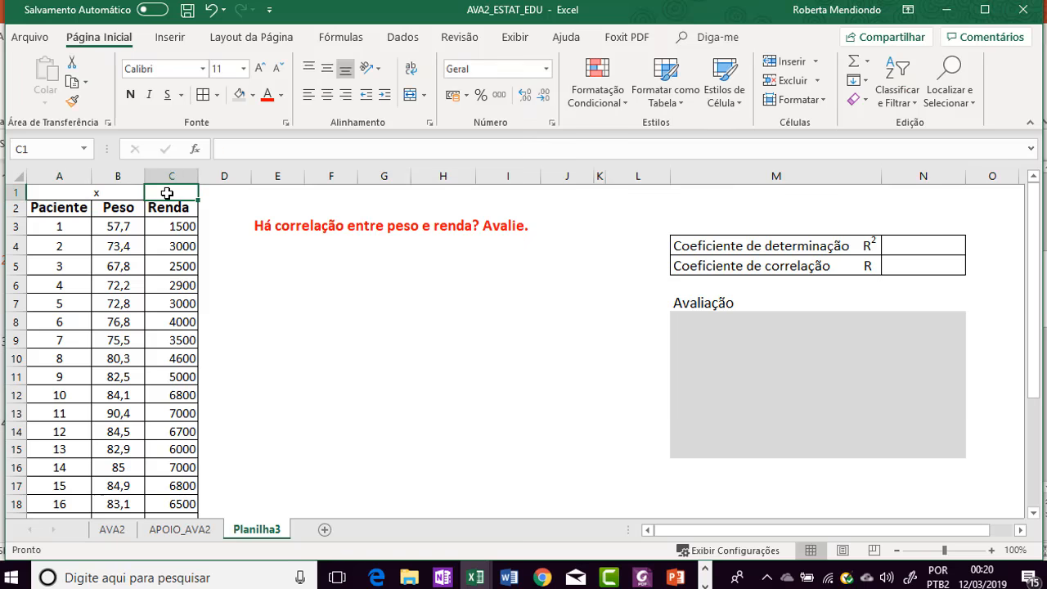
text(y)
click(231, 249)
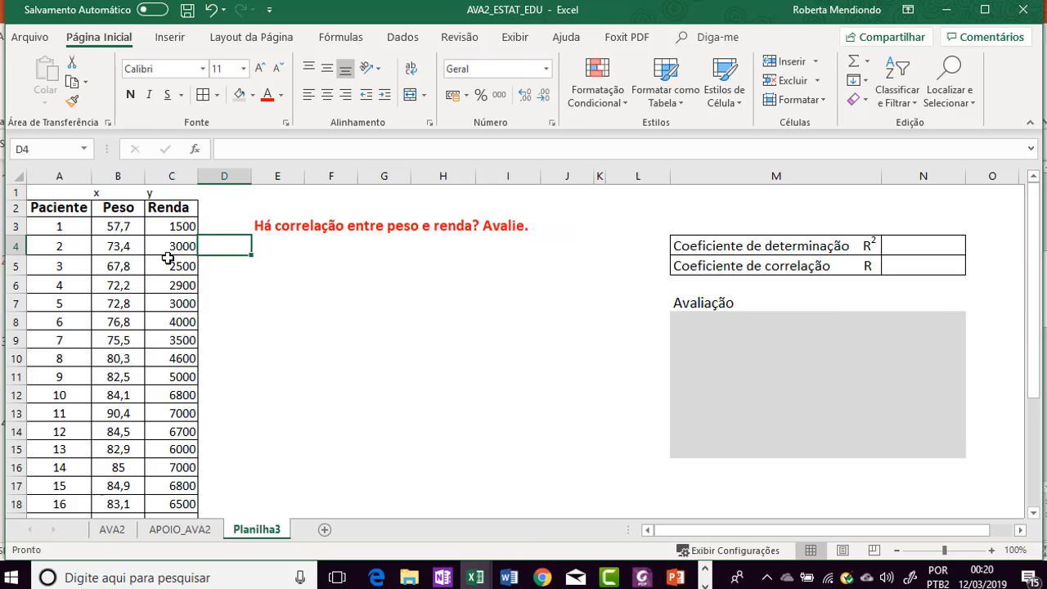
click(173, 206)
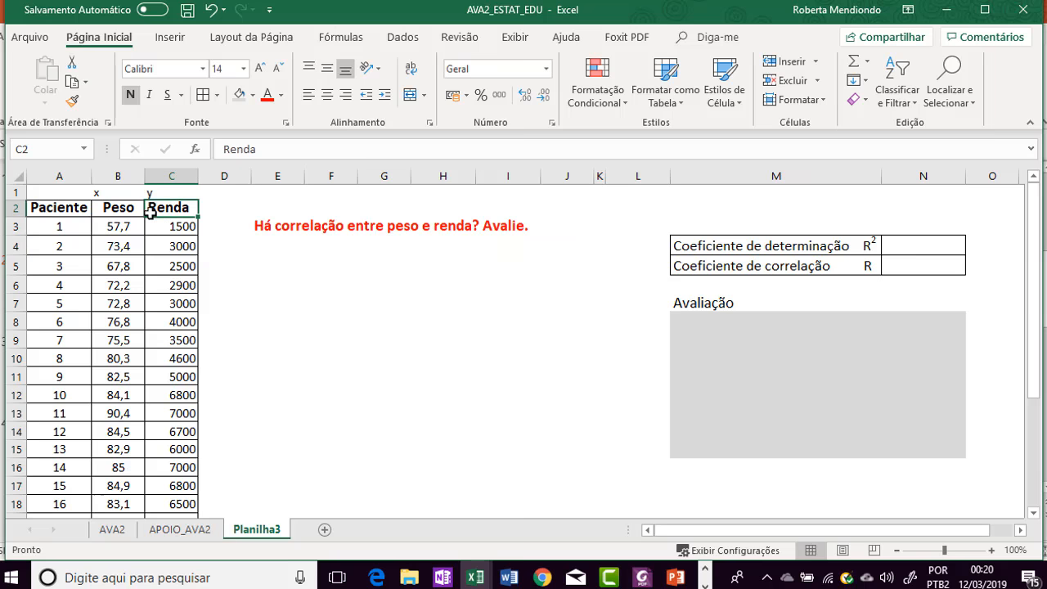
click(118, 209)
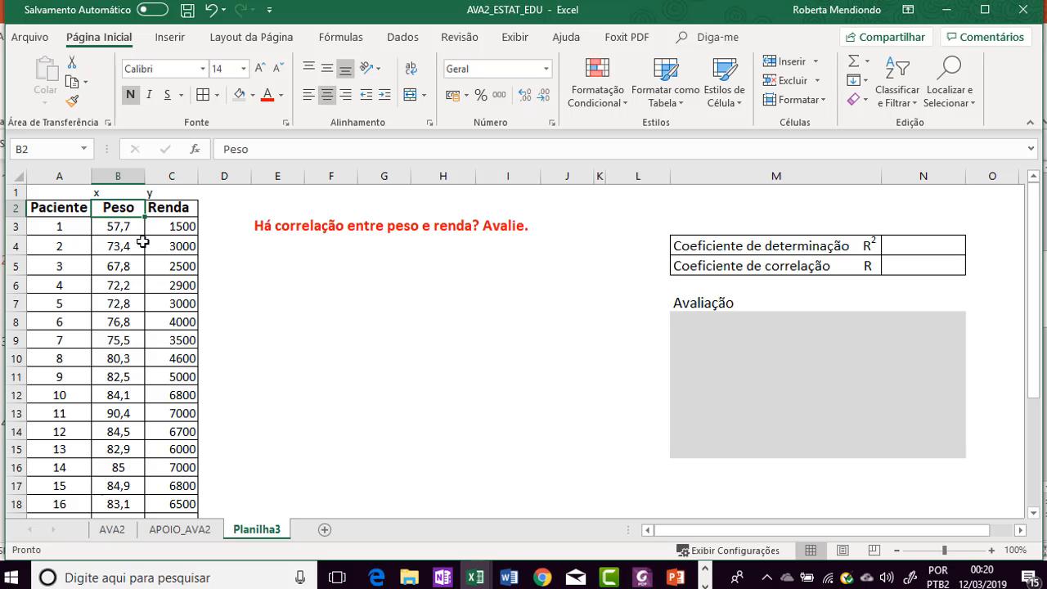
click(187, 210)
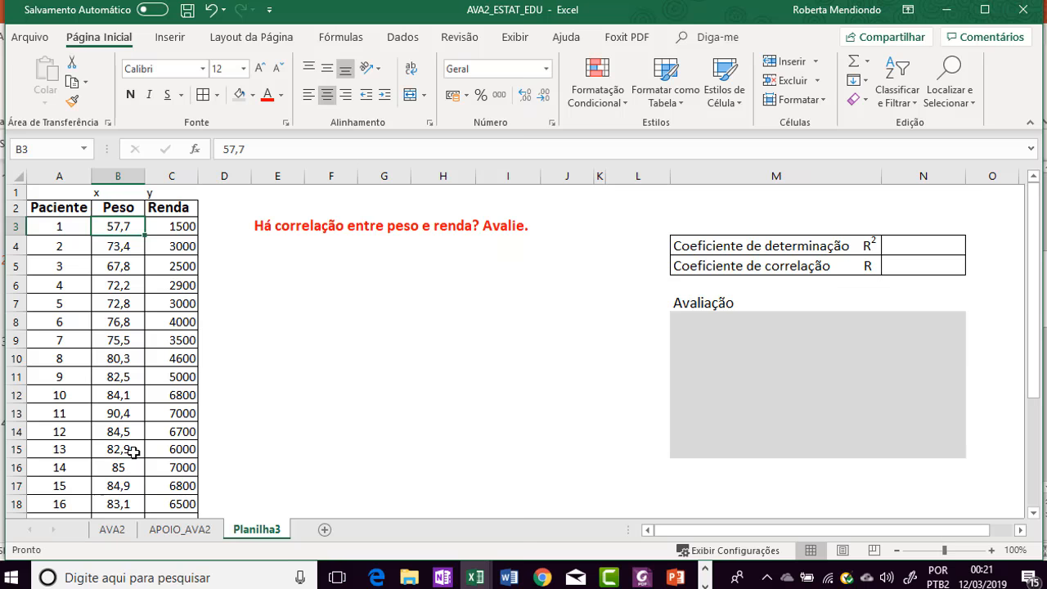
Plot the Peso and Renda columns, headers included, as a marker-only scatter chart and place it just below the red question
click(114, 208)
drag(163, 211, 184, 485)
scroll(269, 380, up, 3)
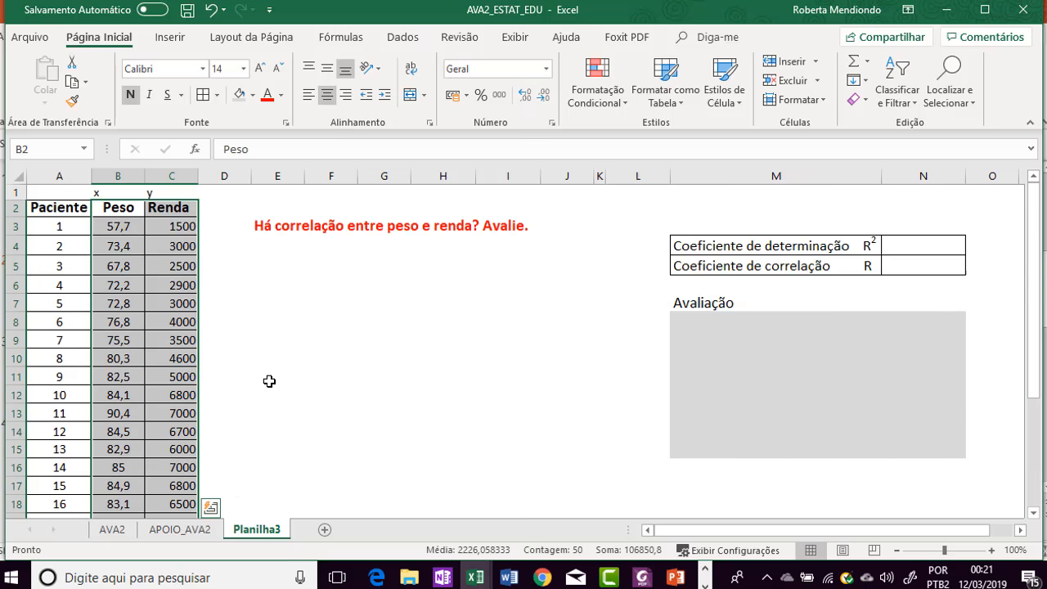
click(171, 39)
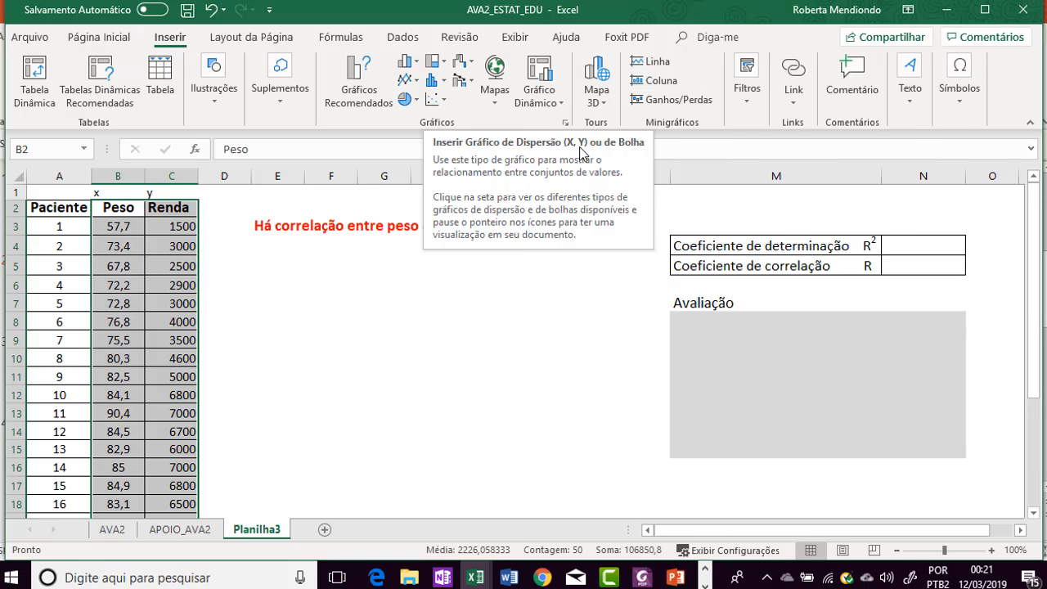
click(440, 100)
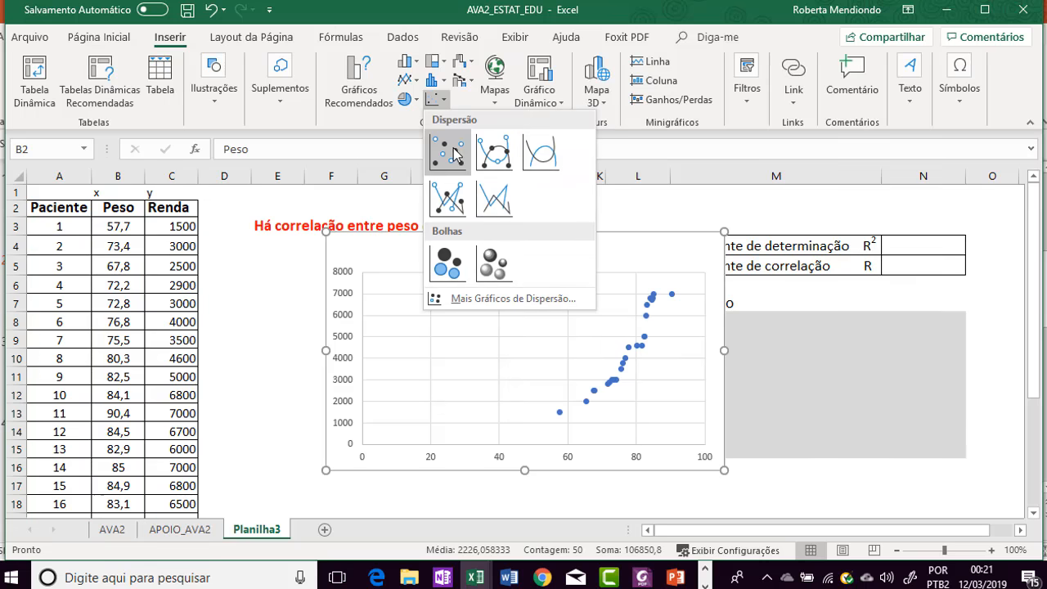
click(456, 155)
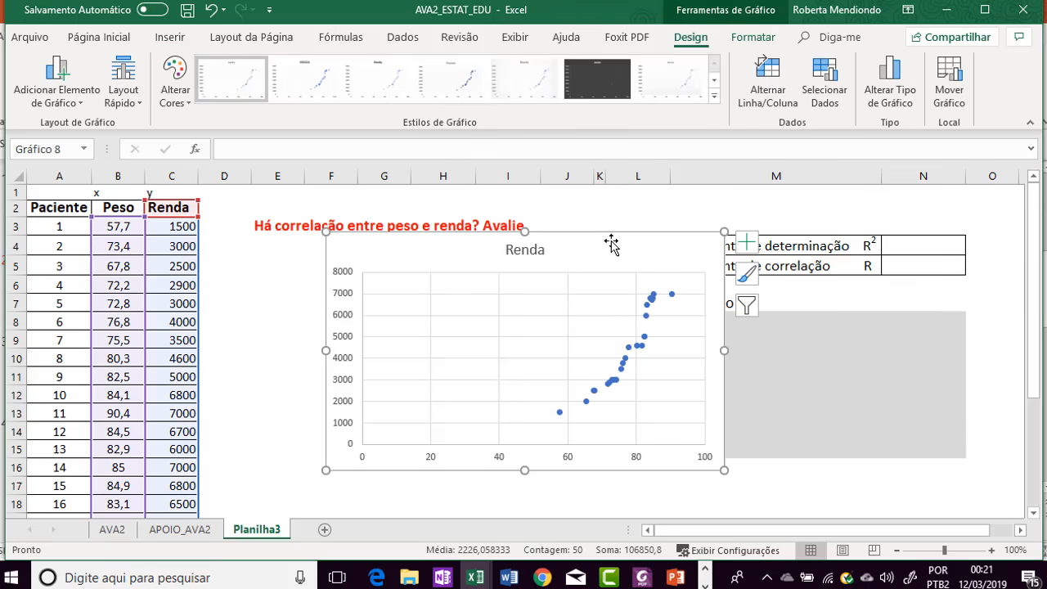
drag(612, 236, 519, 241)
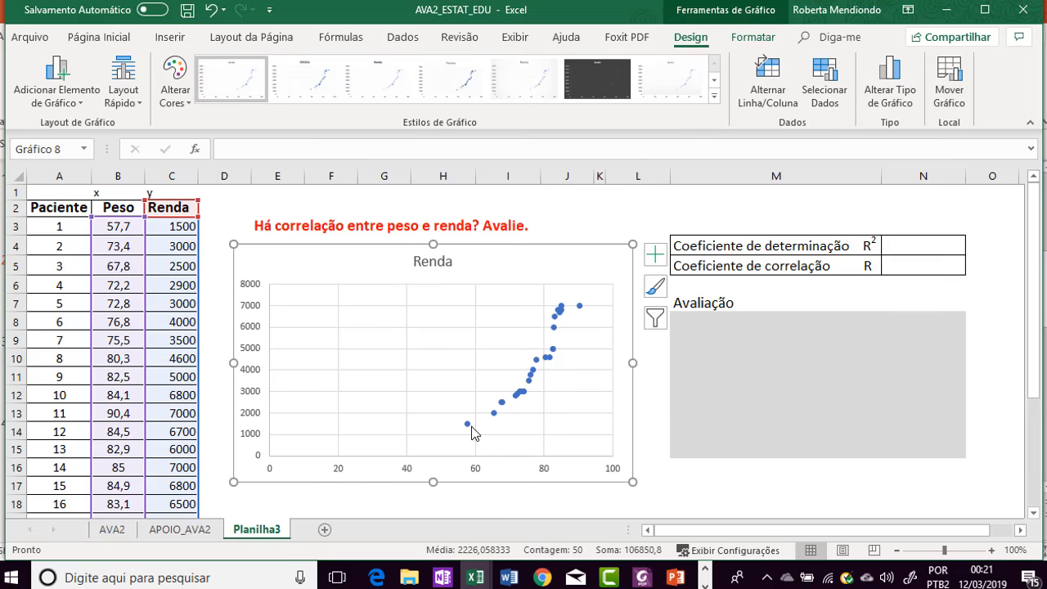
mouse_move(471, 426)
Change the scatter chart's title to "Renda (associada ao peso)" and close the formatting pane
click(447, 261)
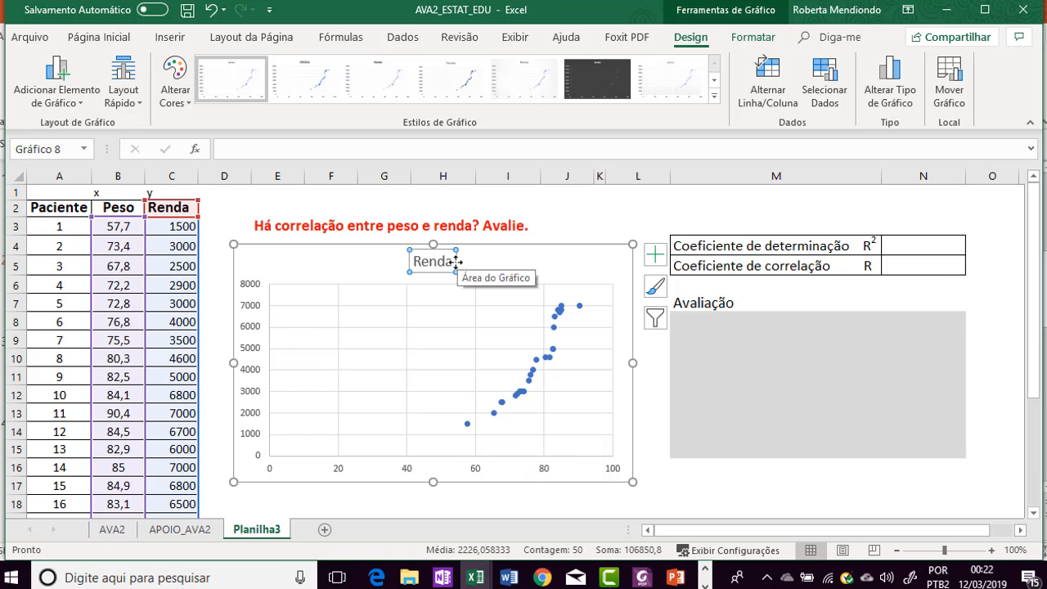
double_click(455, 261)
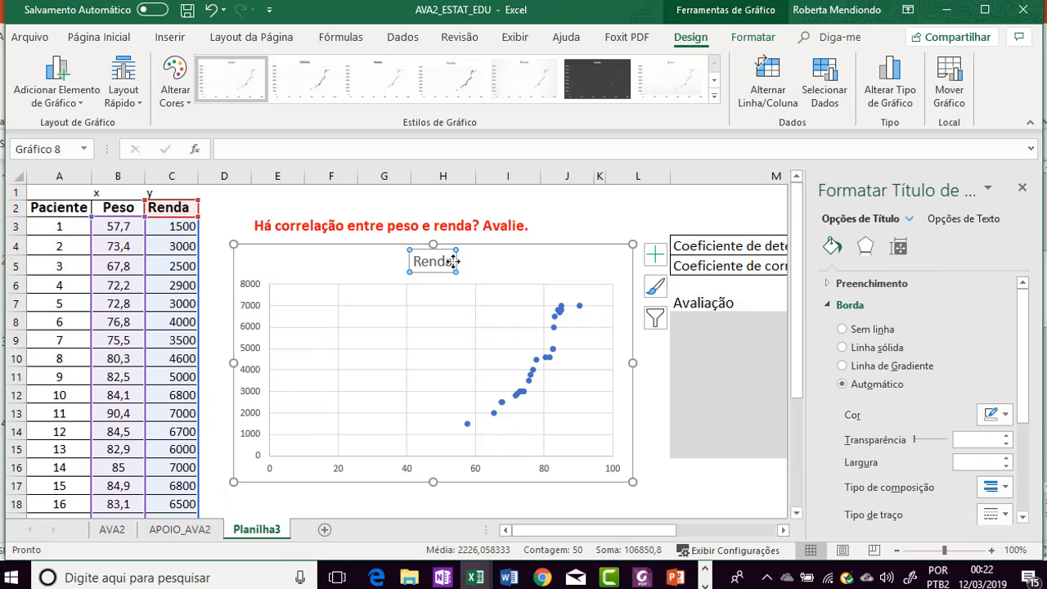
click(1022, 187)
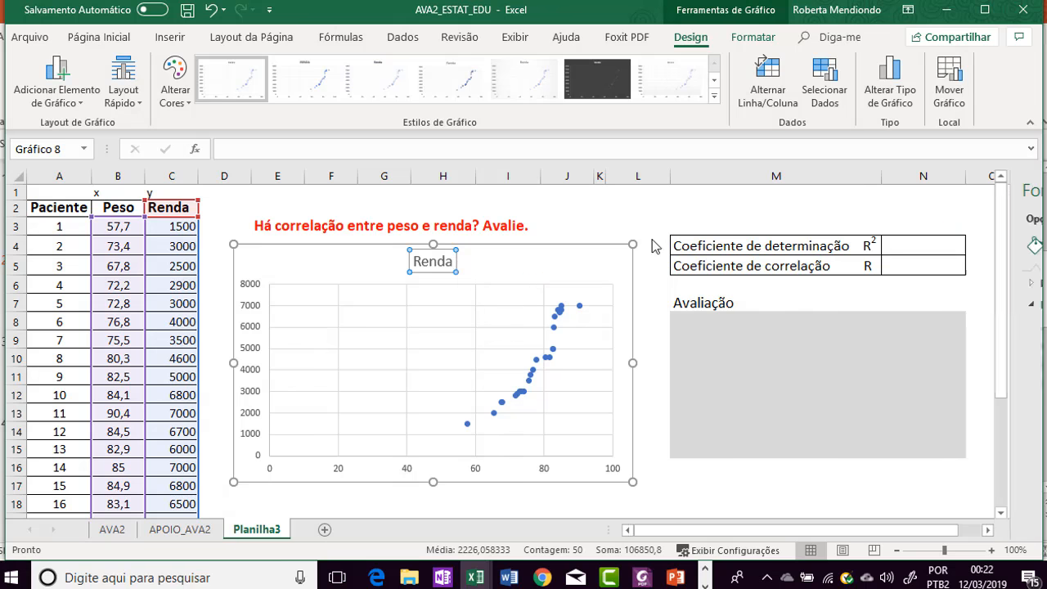
click(450, 262)
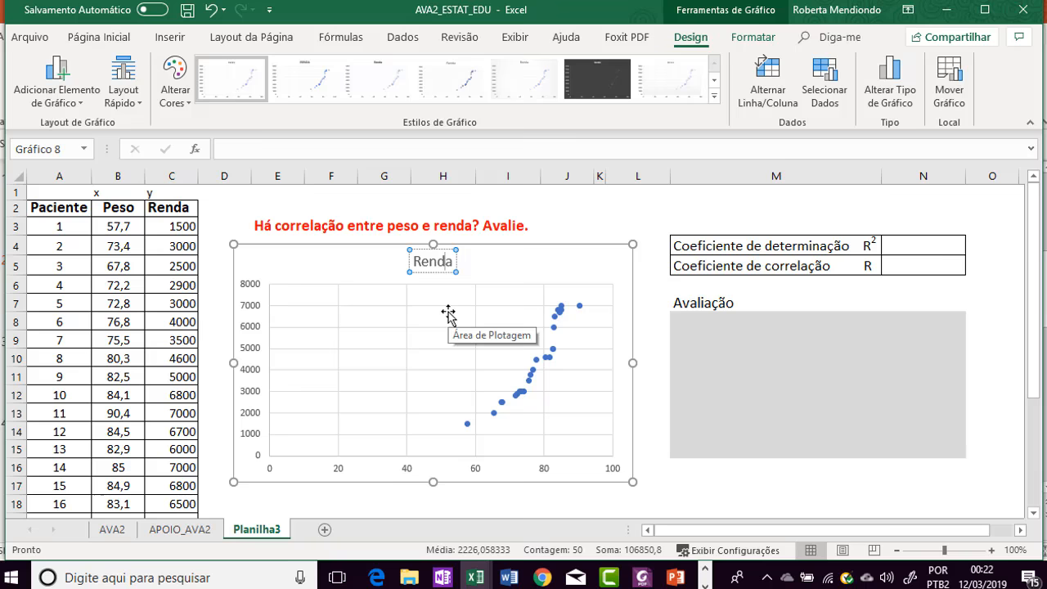
text(()
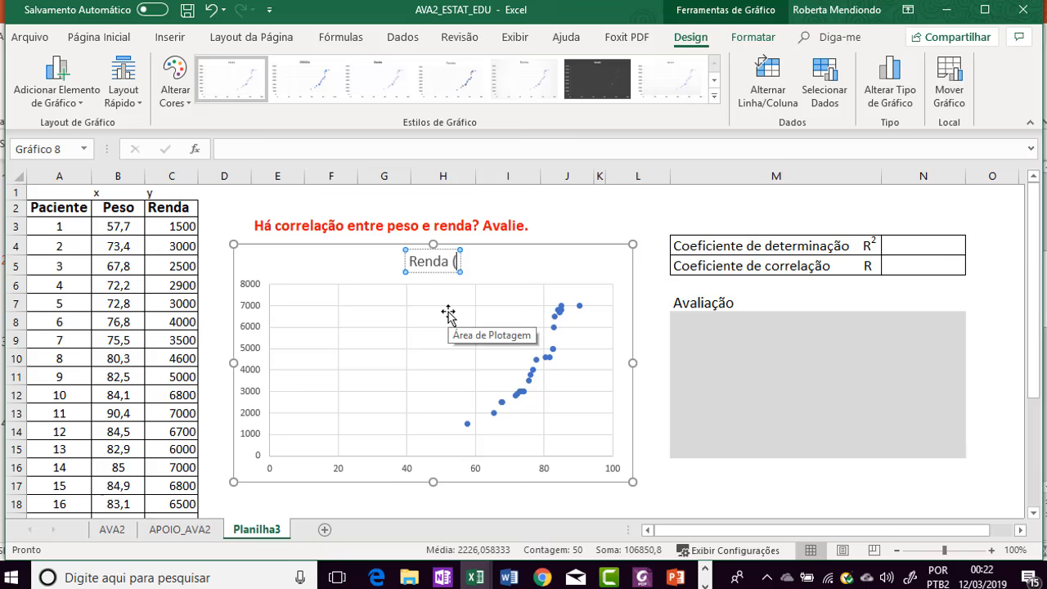
text(associad)
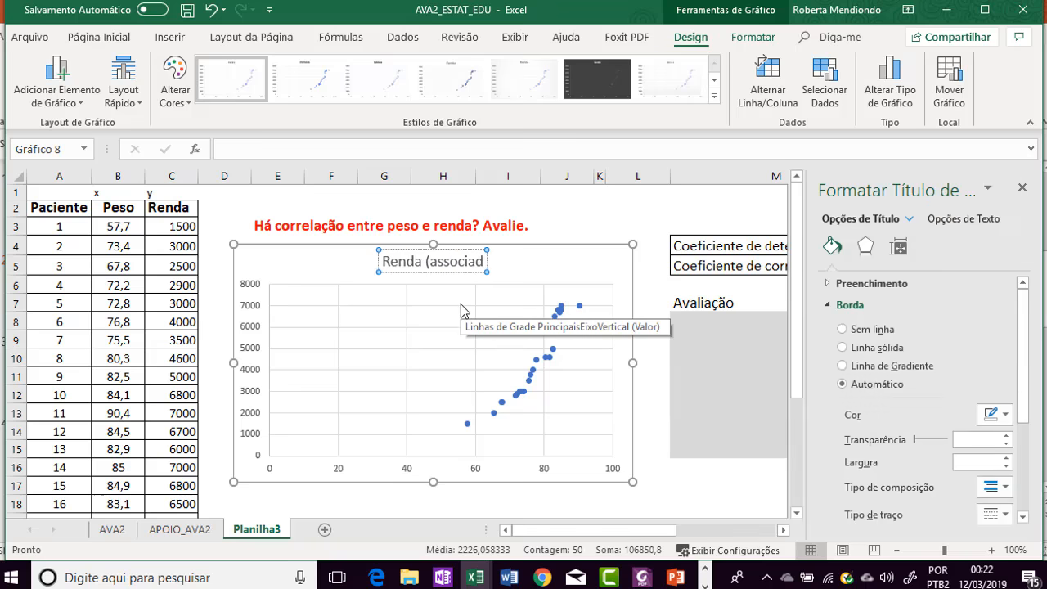
text(a ao pe)
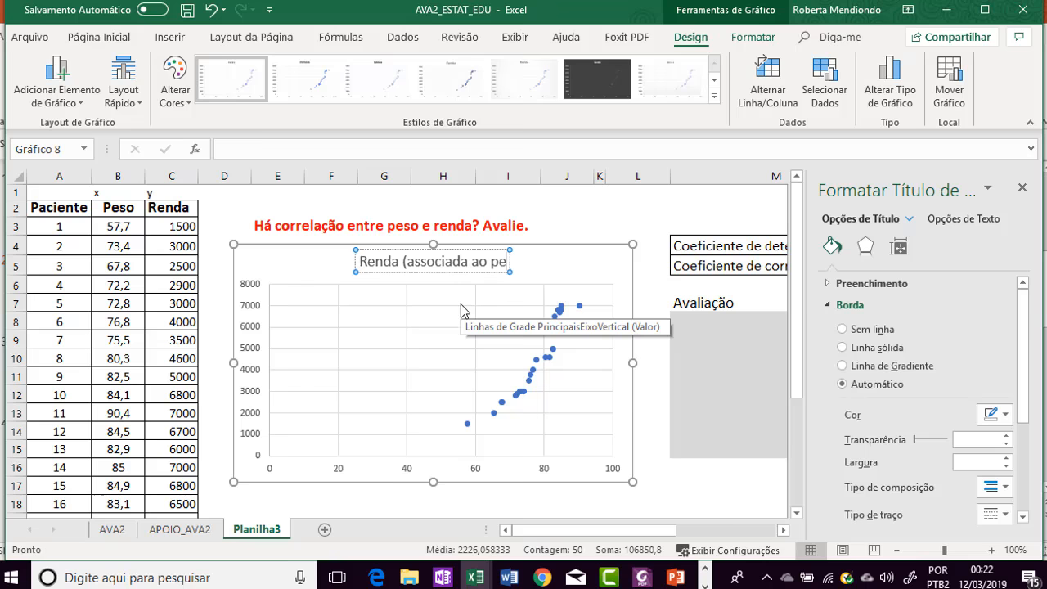
text(so))
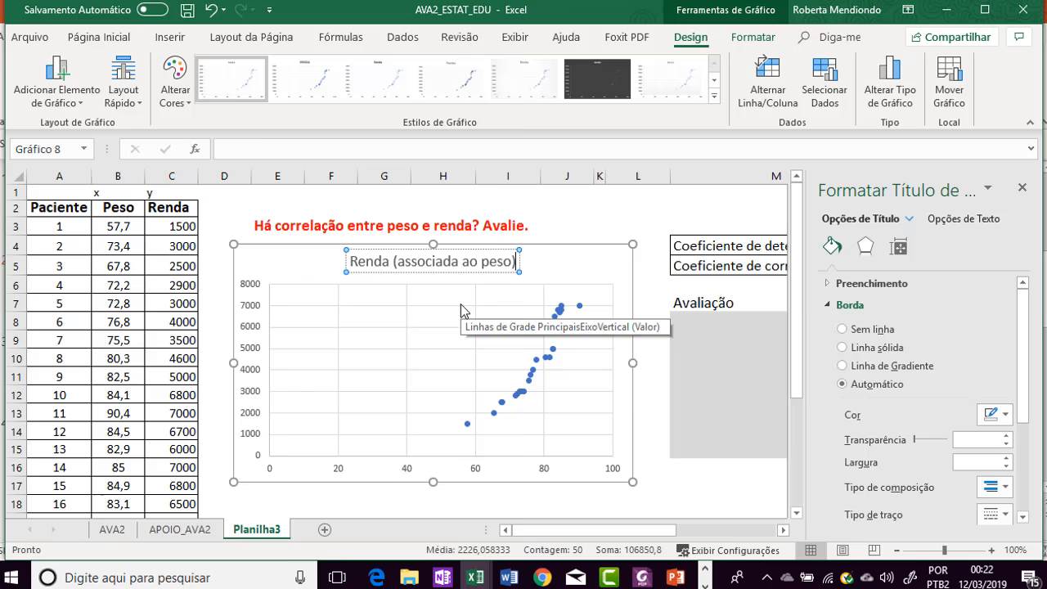
click(545, 228)
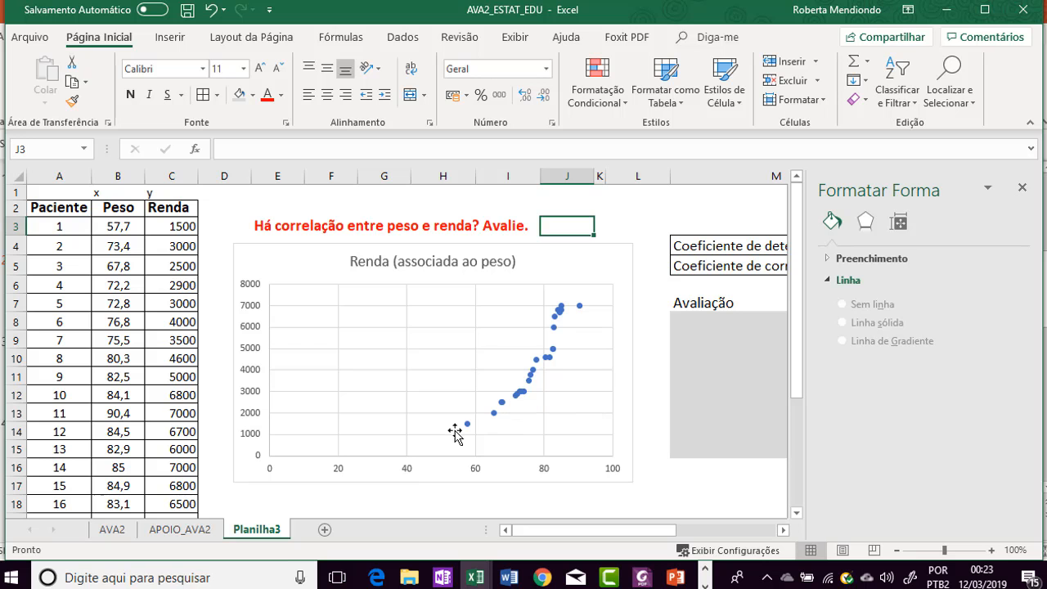
mouse_move(467, 424)
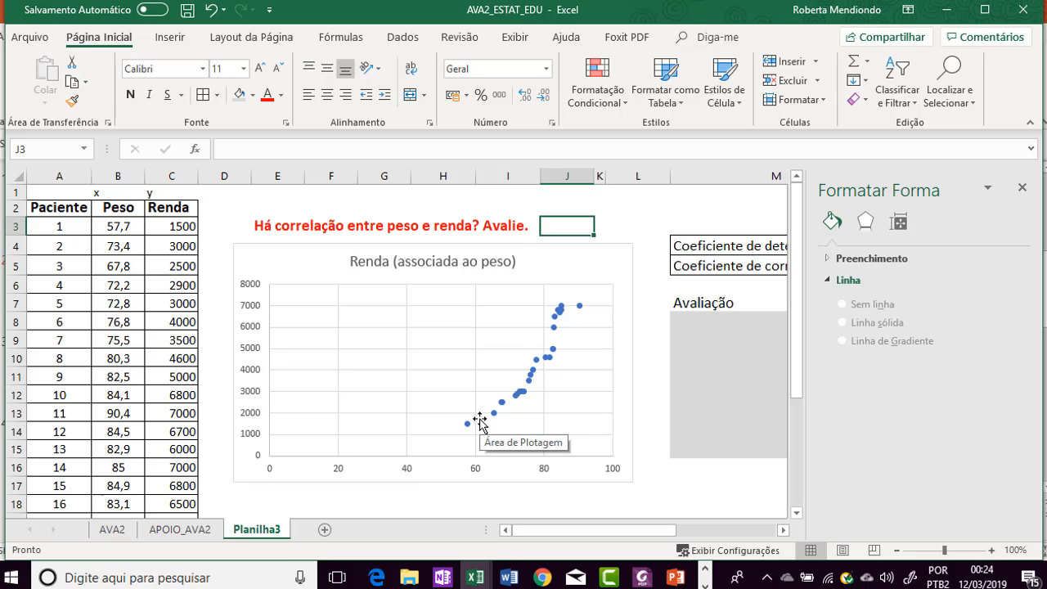
click(1022, 189)
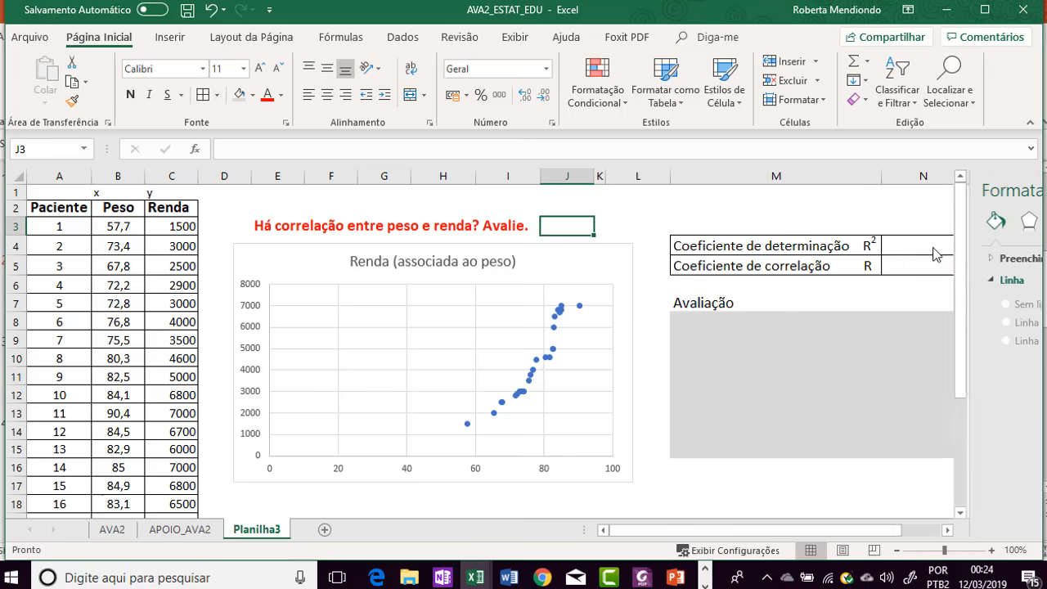
Add a linear trendline to the Renda series and display its equation and R-squared value on the chart
click(524, 398)
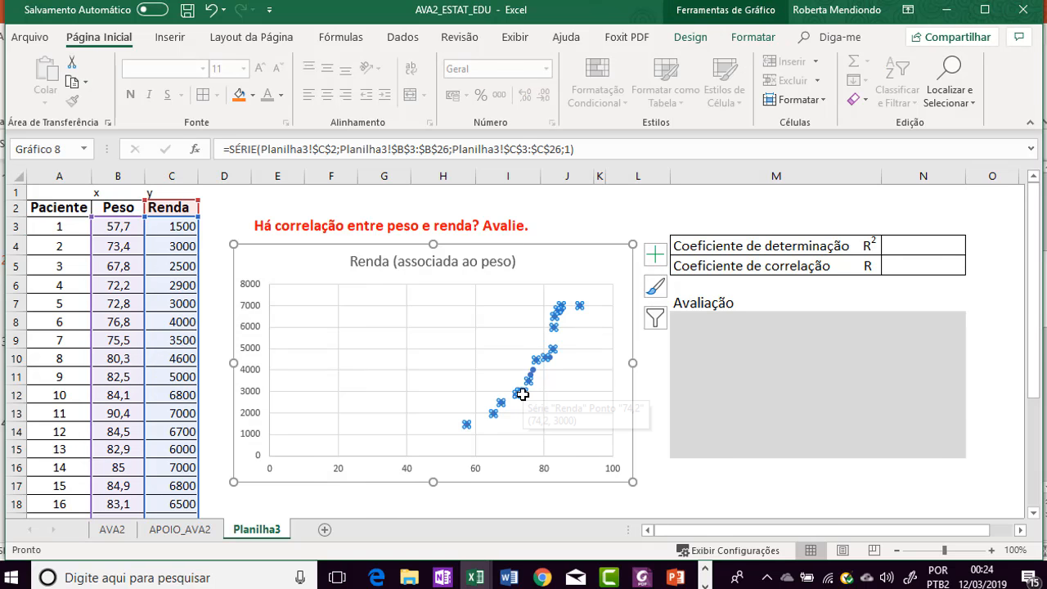
right_click(522, 395)
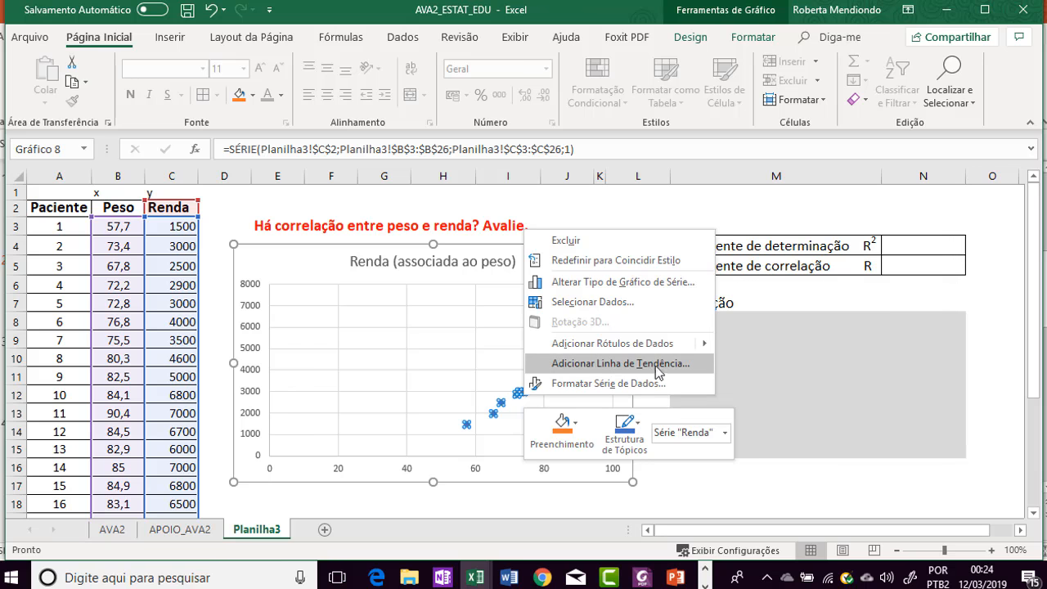
click(679, 365)
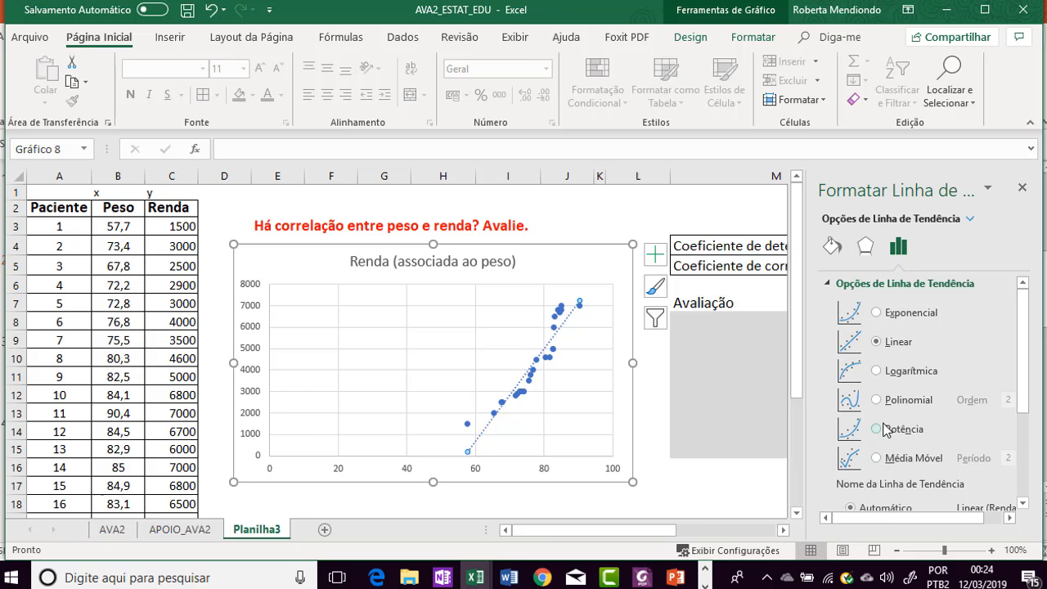
drag(1018, 344, 1018, 454)
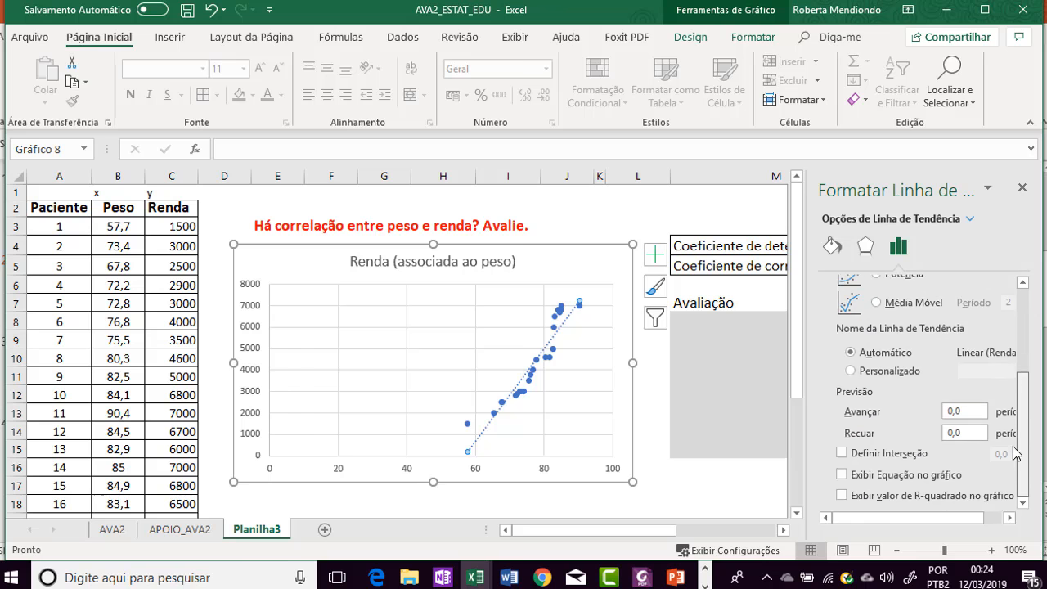
click(843, 476)
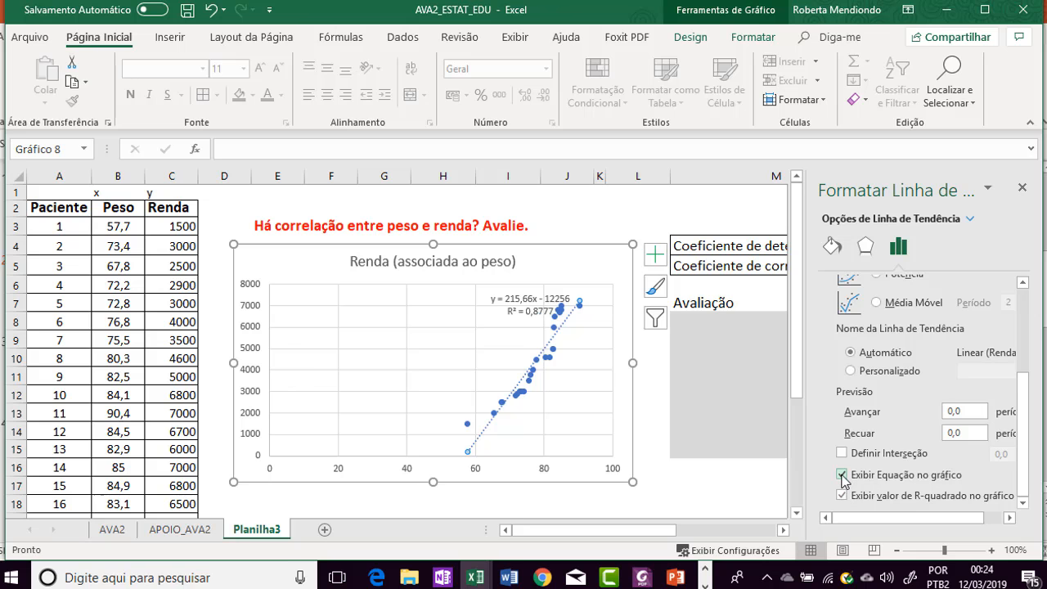
click(1022, 188)
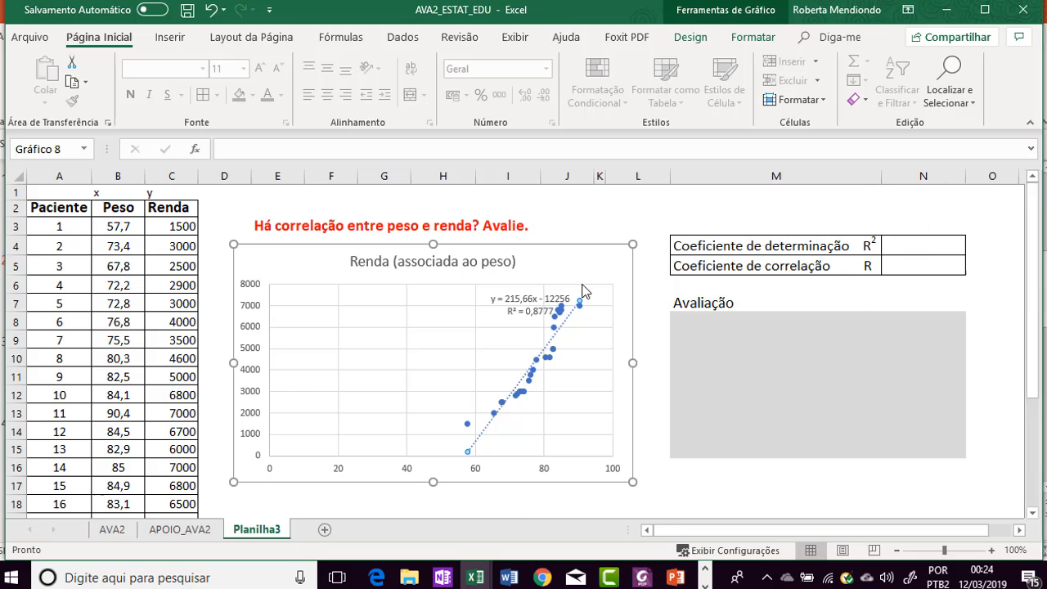
Move the trendline equation and R² label slightly higher on the chart and enlarge its text to 12 pt
click(532, 300)
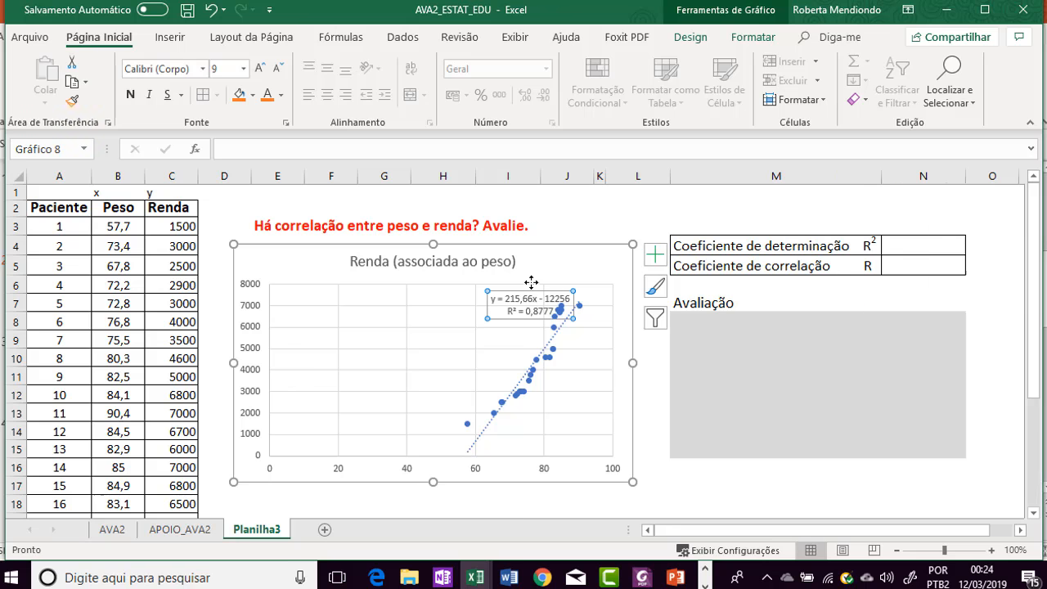
drag(531, 283, 531, 266)
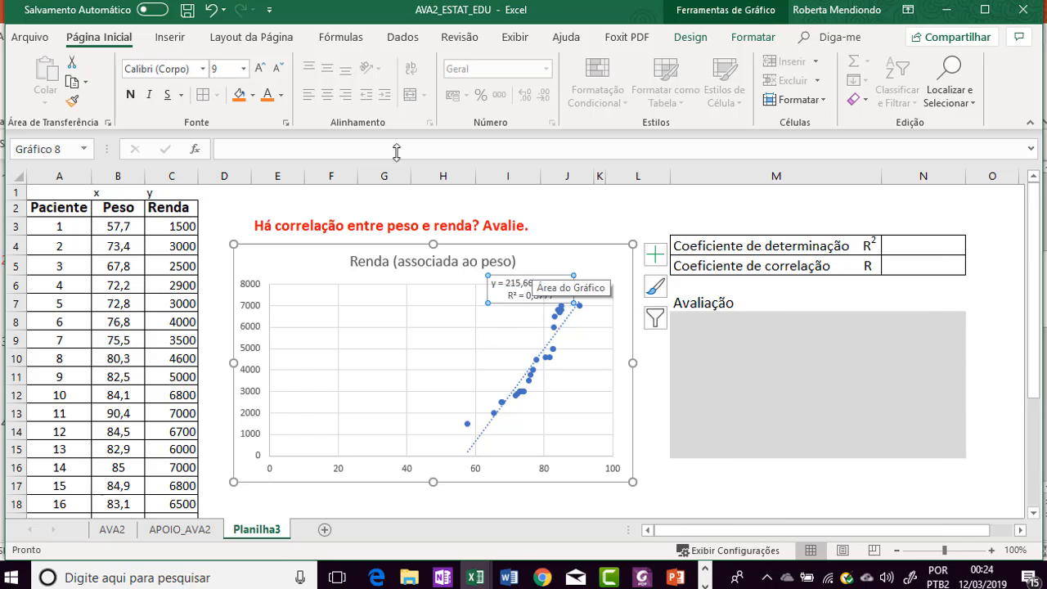
click(260, 71)
click(260, 70)
click(260, 70)
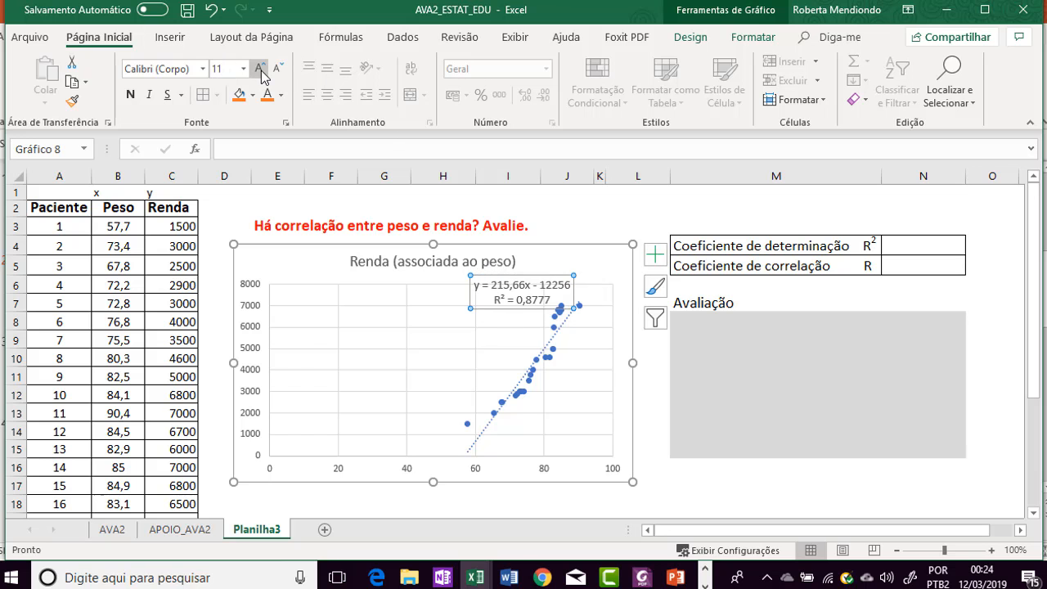
click(260, 71)
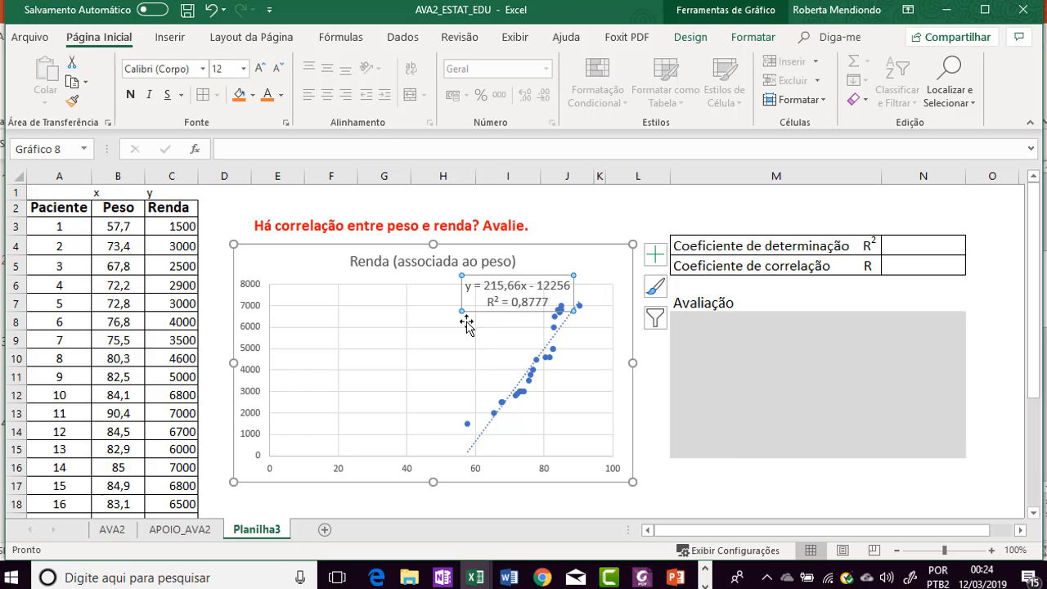
Enter the chart's R² value as 87,77% beside Coeficiente de determinação in cell N4
drag(487, 301, 548, 302)
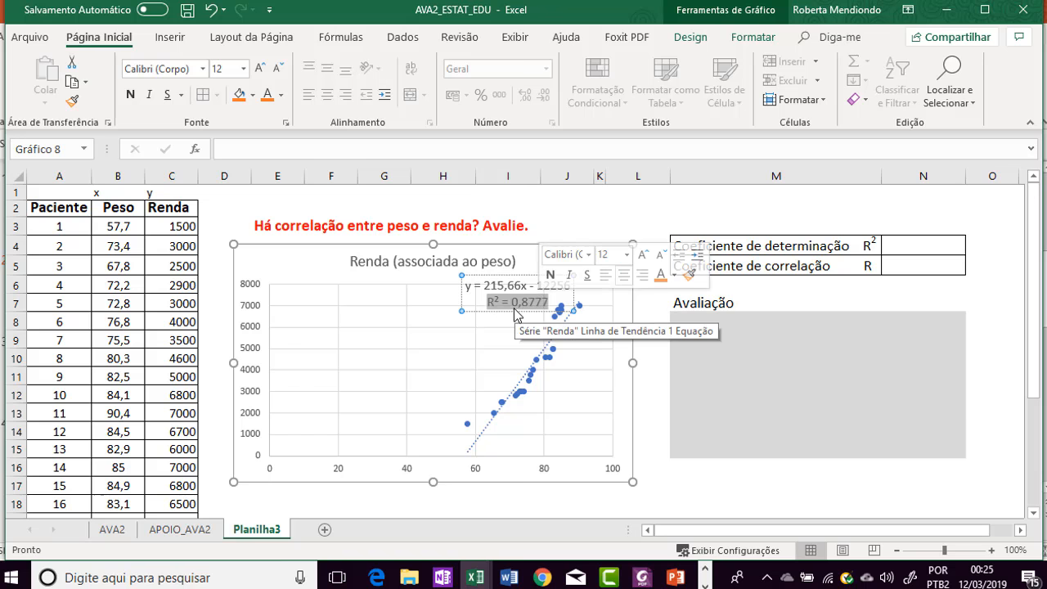
click(691, 246)
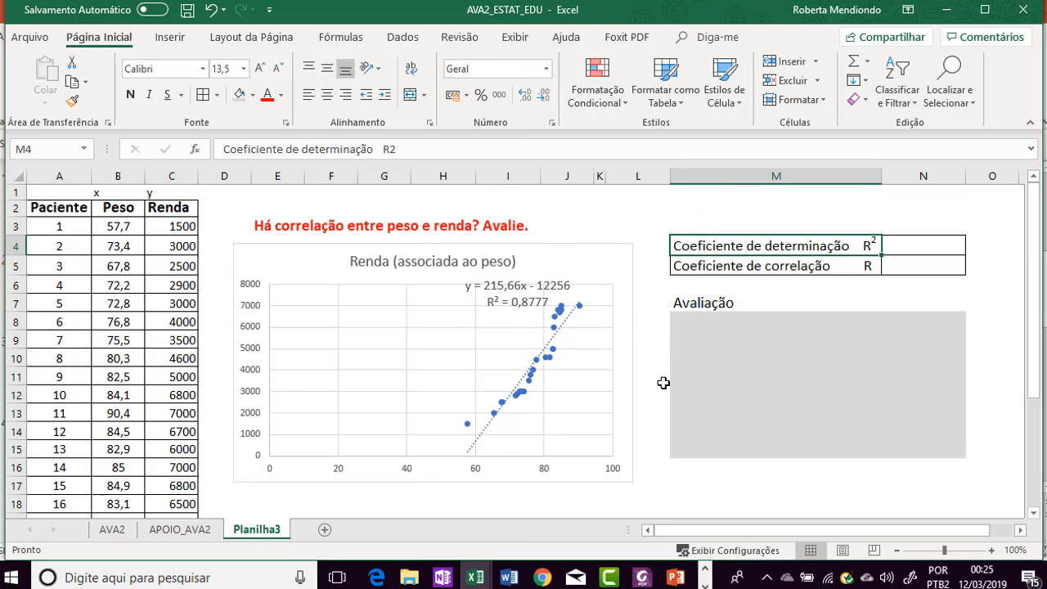
click(906, 246)
text(0,87)
key(BackSpace)
key(BackSpace)
key(BackSpace)
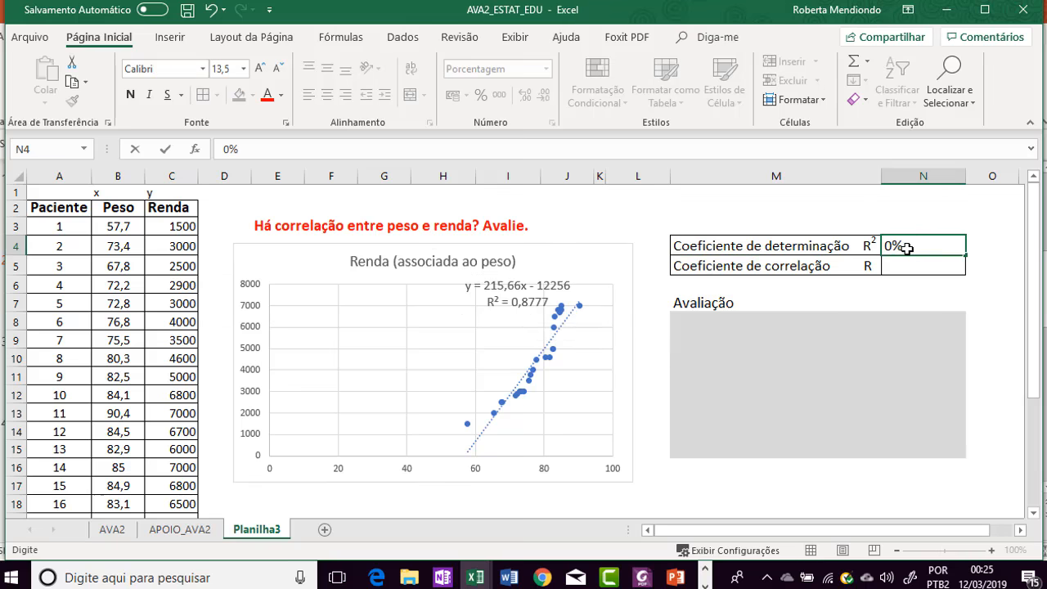
key(BackSpace)
text(87,7)
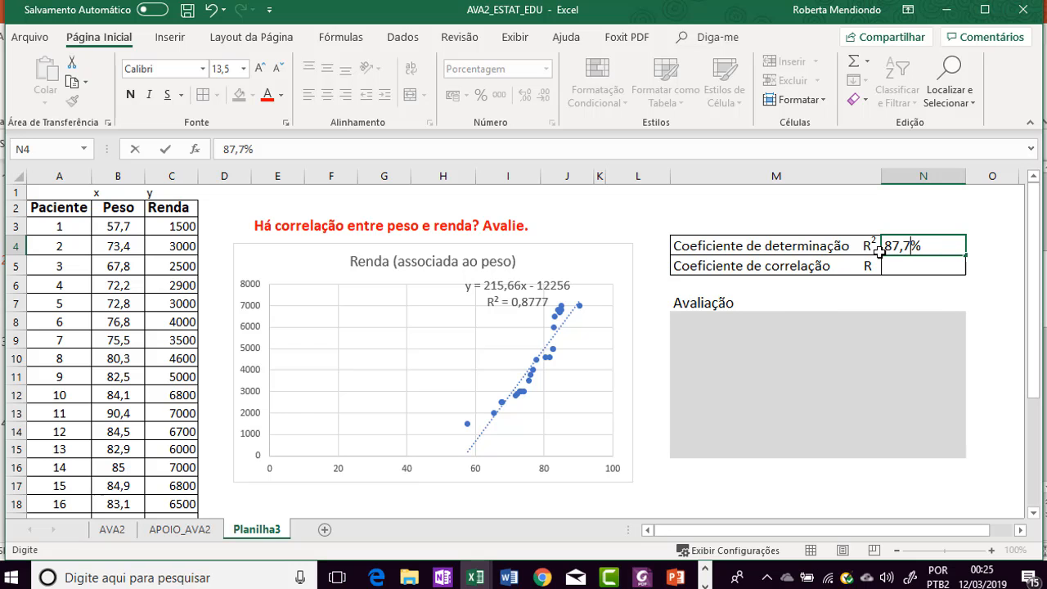
text(7)
click(831, 248)
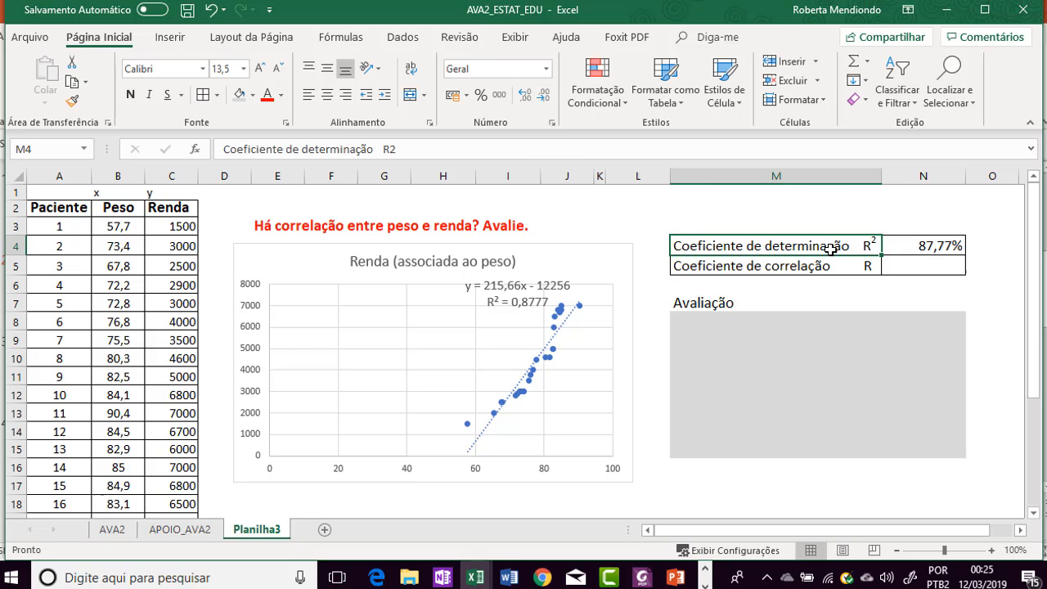
Calculate the correlation coefficient in cell N5 as the square root of R² with =RAIZ(N4)
click(916, 244)
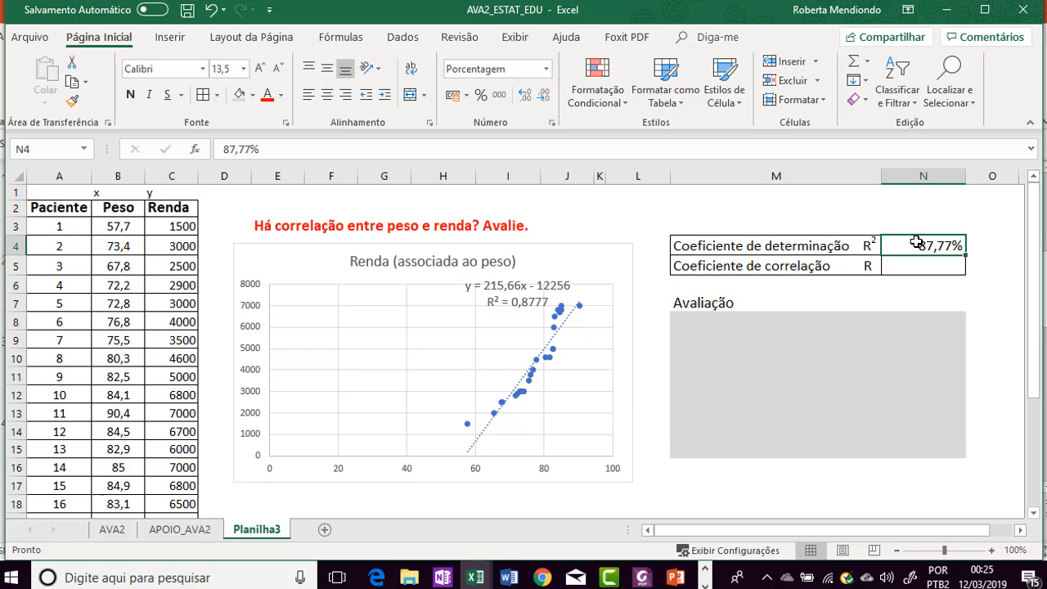
click(782, 262)
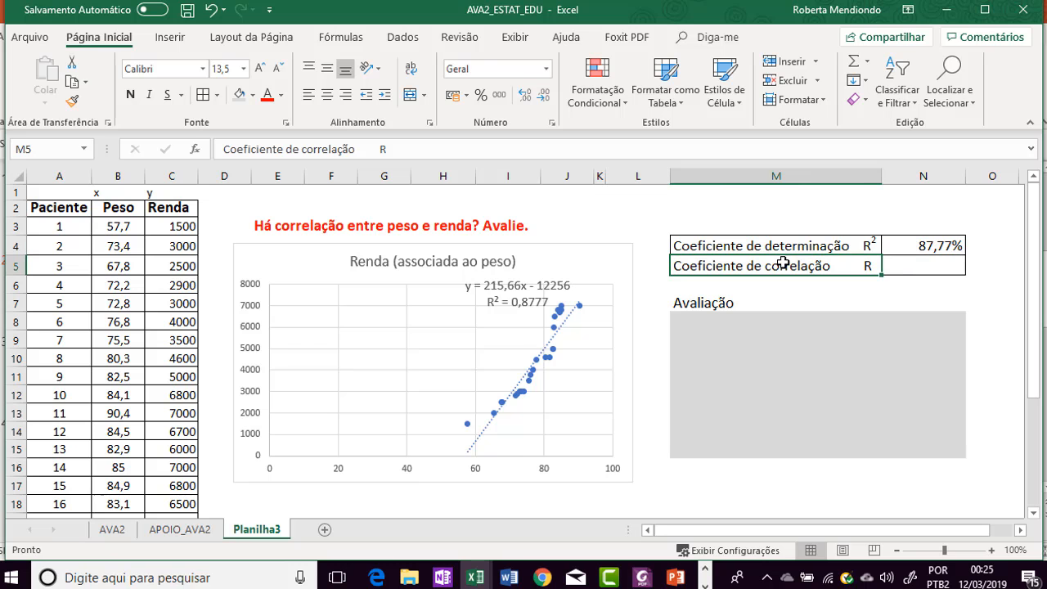
click(910, 249)
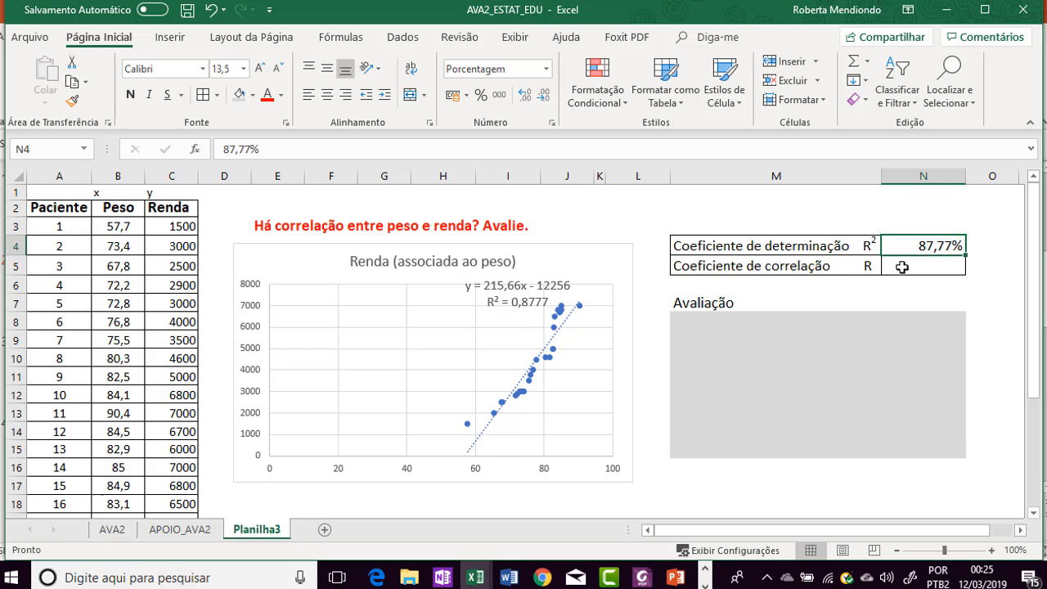
click(902, 266)
text(=)
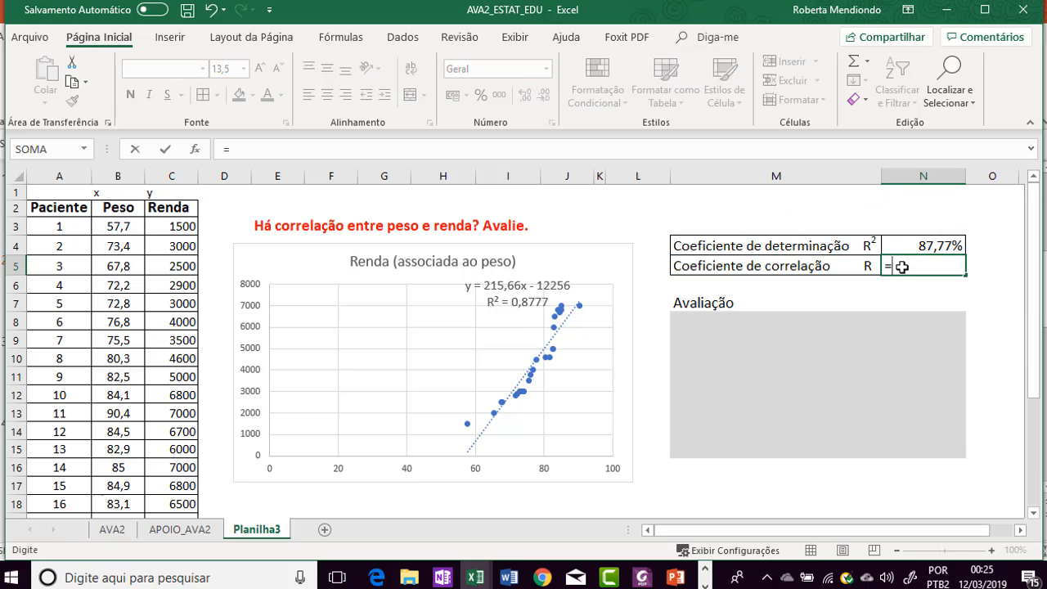
text(raiz)
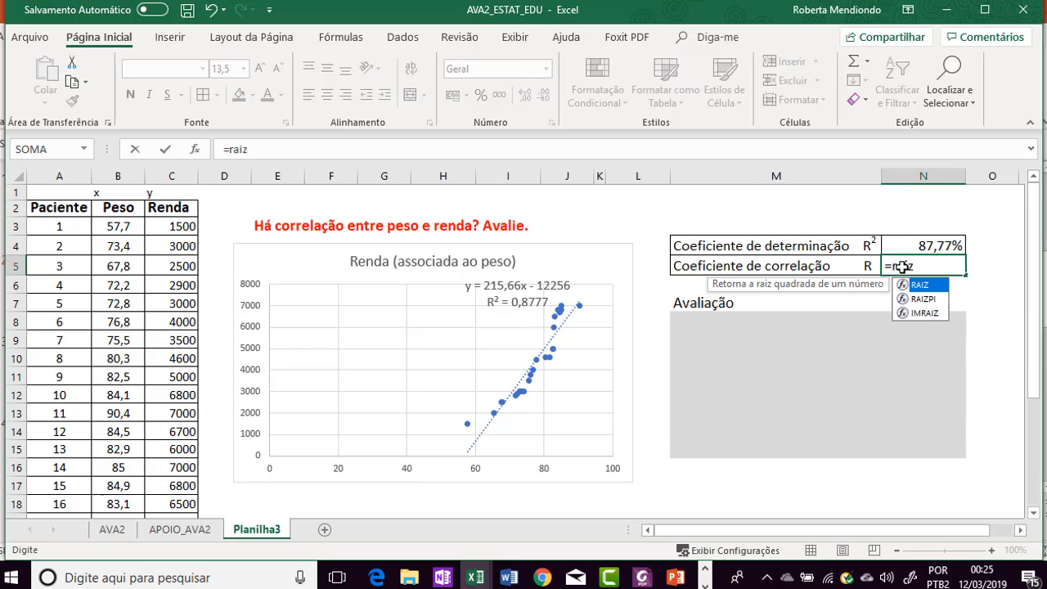
text(()
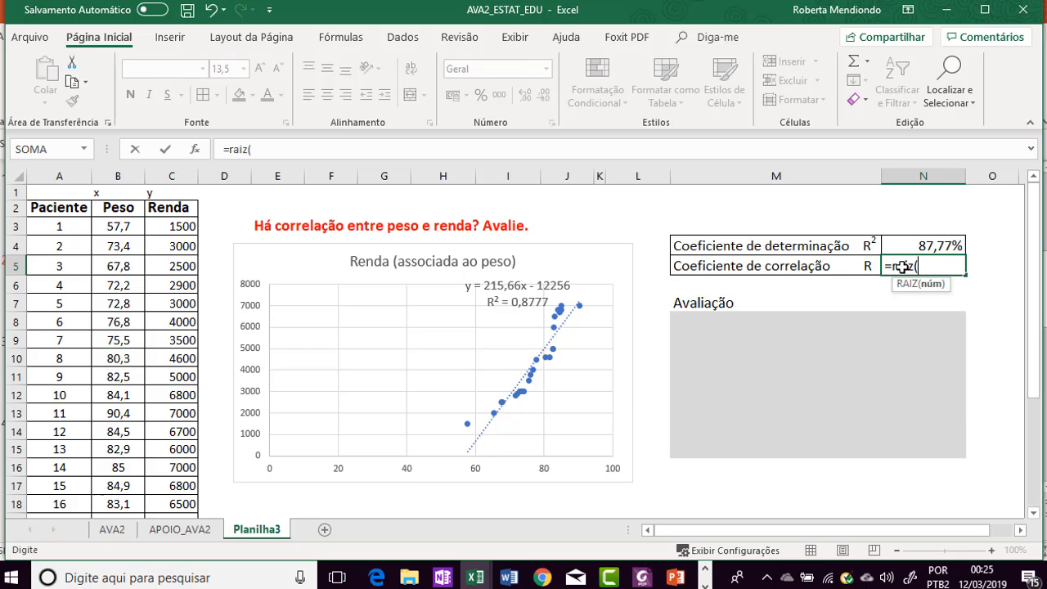
click(939, 244)
text())
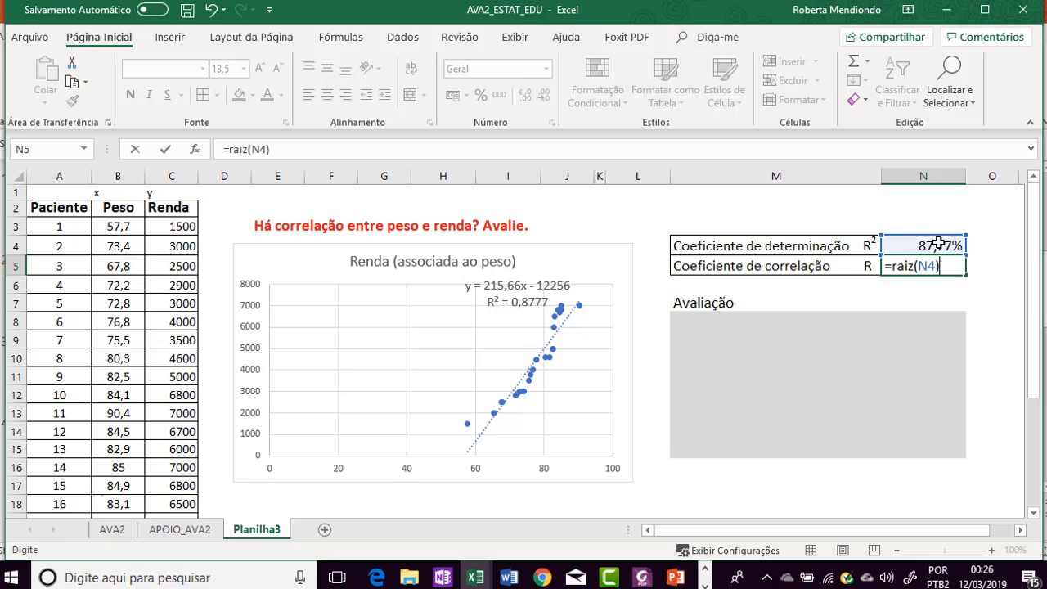
key(Return)
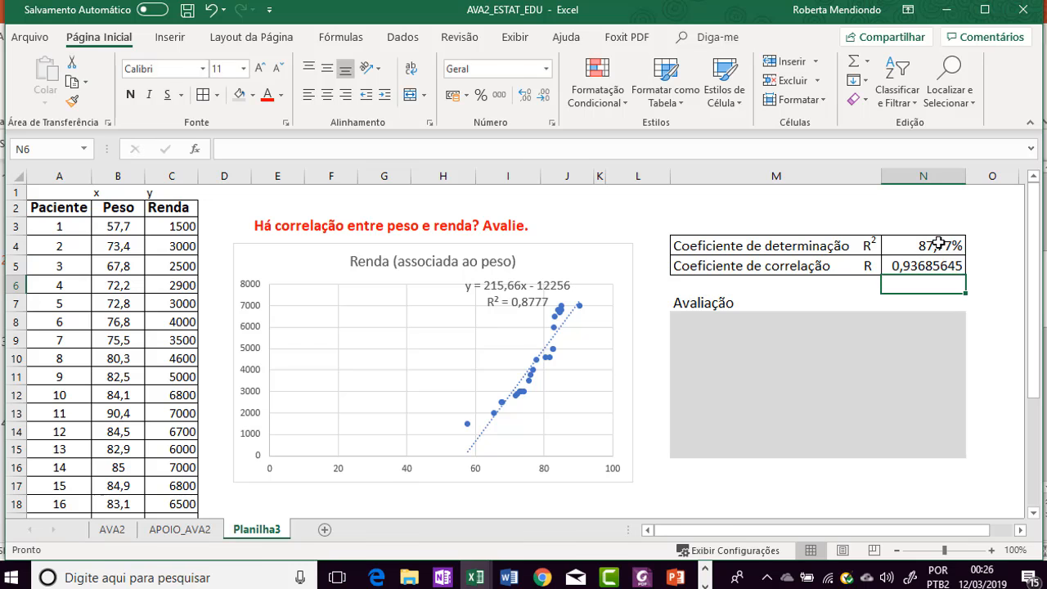
Make the correlation coefficient in N5 bold and show it with two decimal places
click(896, 272)
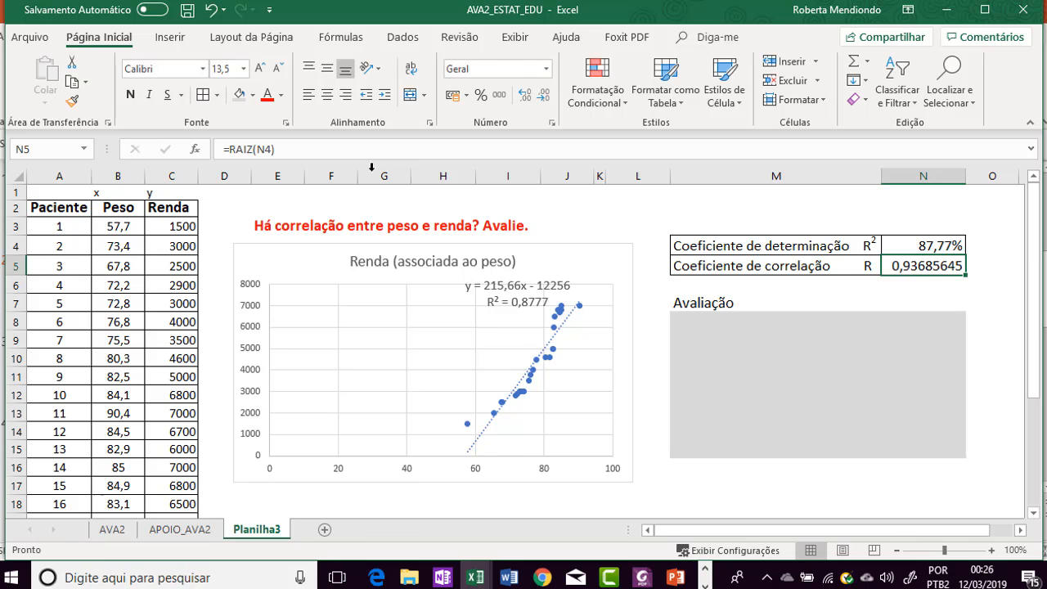
click(130, 95)
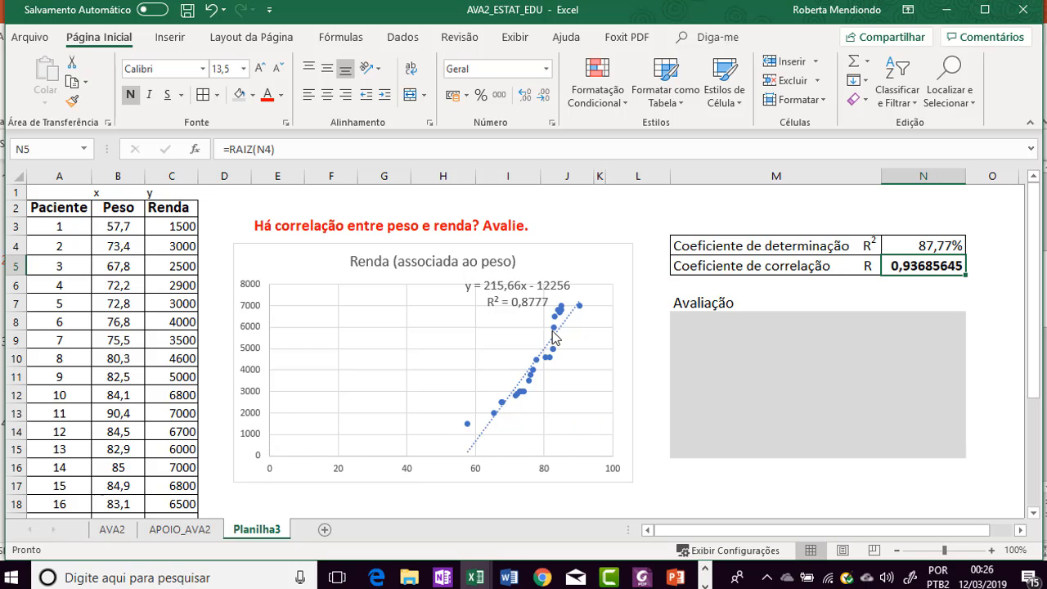
mouse_move(554, 336)
click(545, 96)
click(544, 96)
click(545, 95)
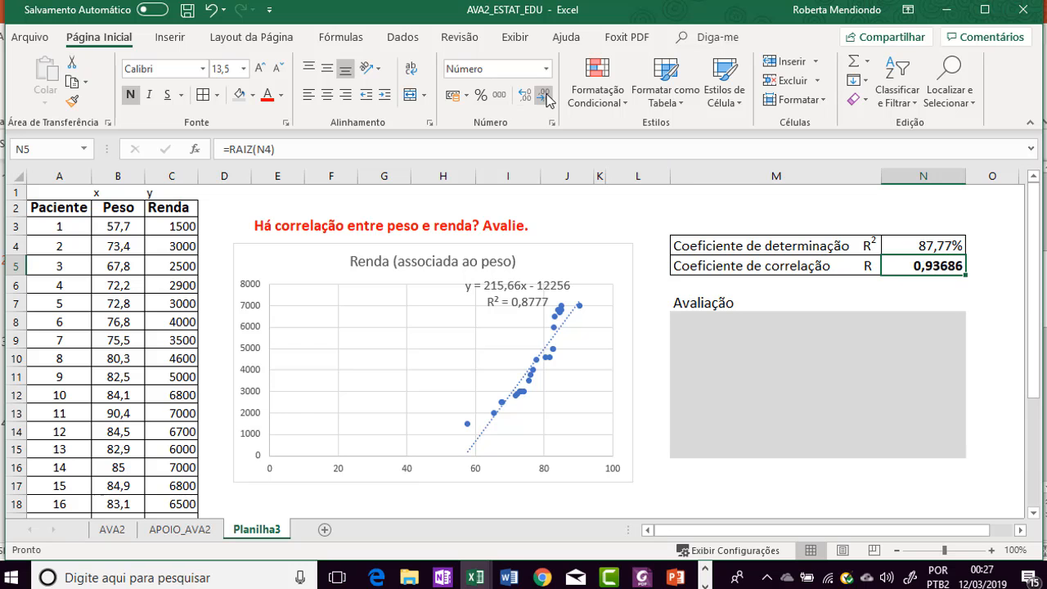
click(545, 96)
click(545, 96)
click(545, 96)
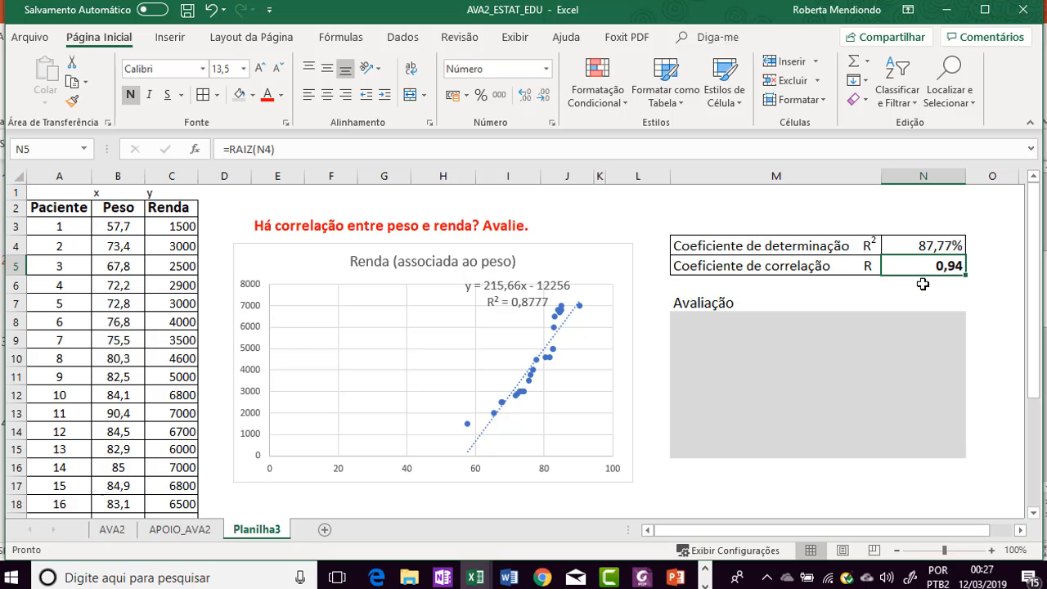
Classify the correlation by entering "Forte e positiva" in cell N6, just below the R value
click(923, 284)
text(Forte)
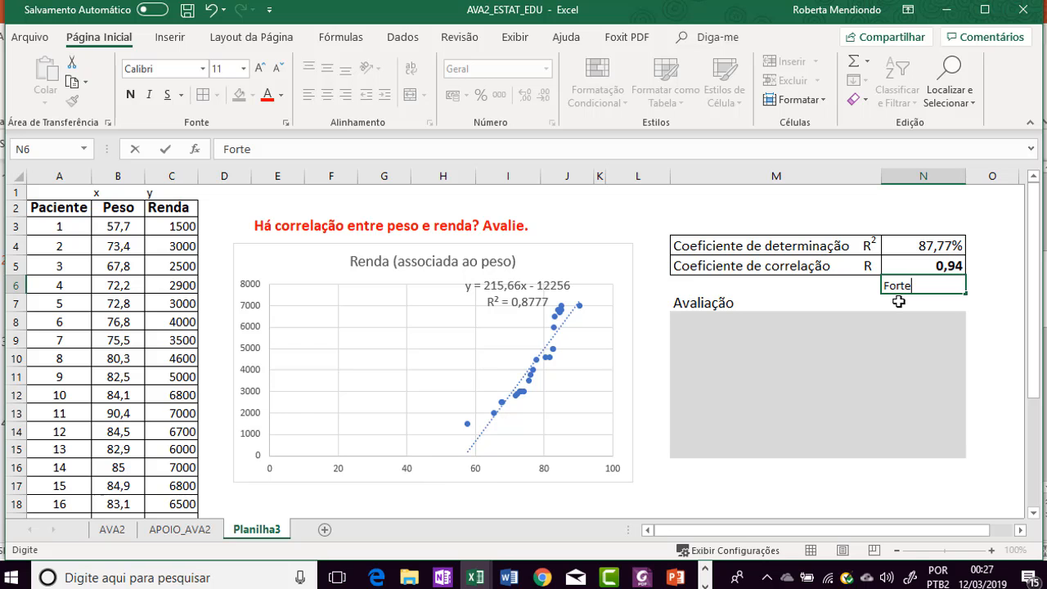
text(e positiva)
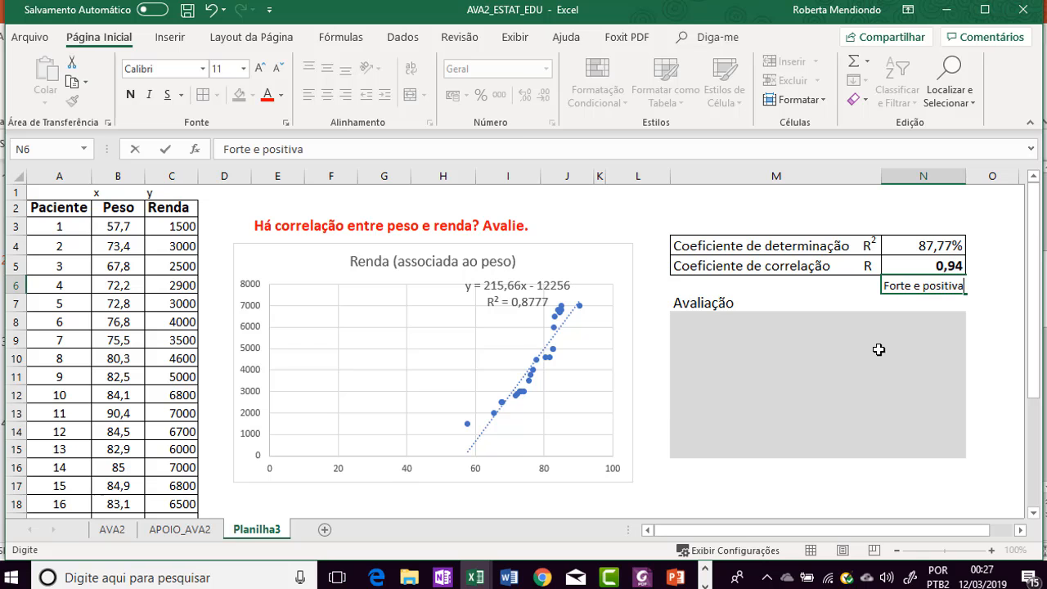
click(848, 366)
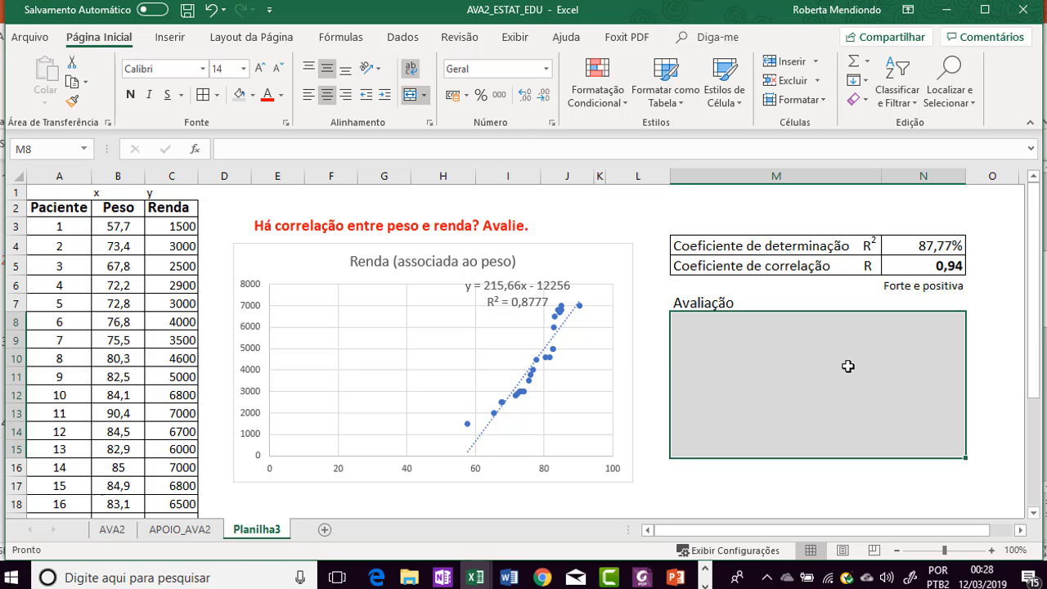
Review the determination and correlation coefficients against the chart's trendline label and the classification in N6
click(855, 245)
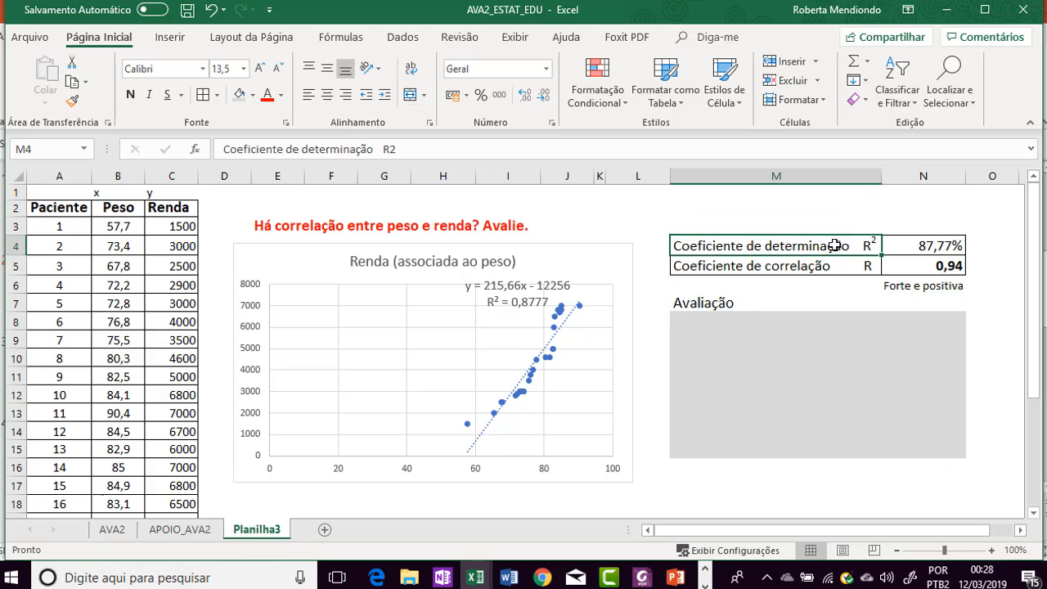
click(551, 307)
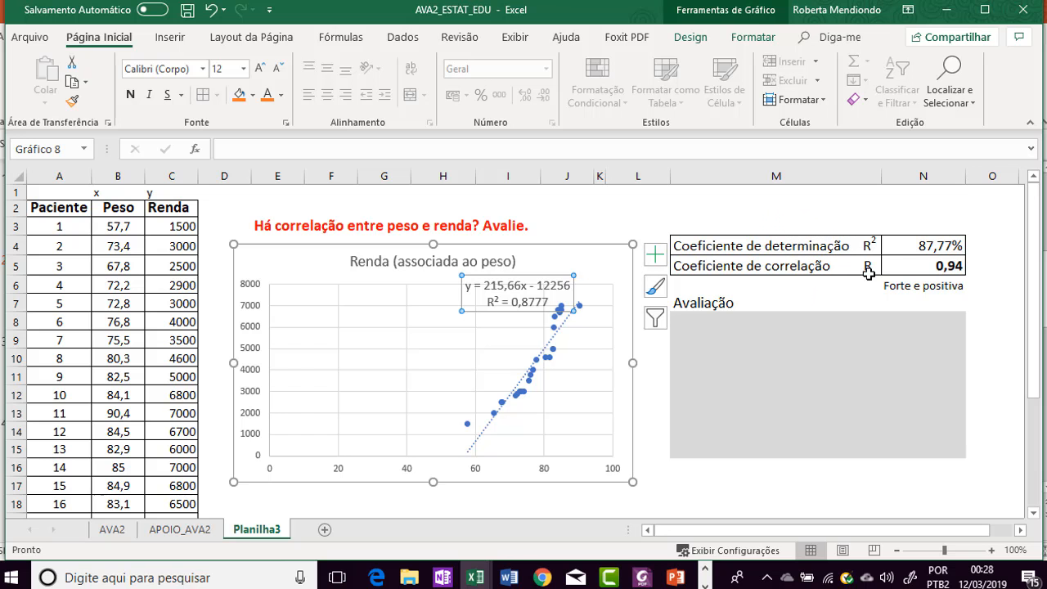
click(828, 247)
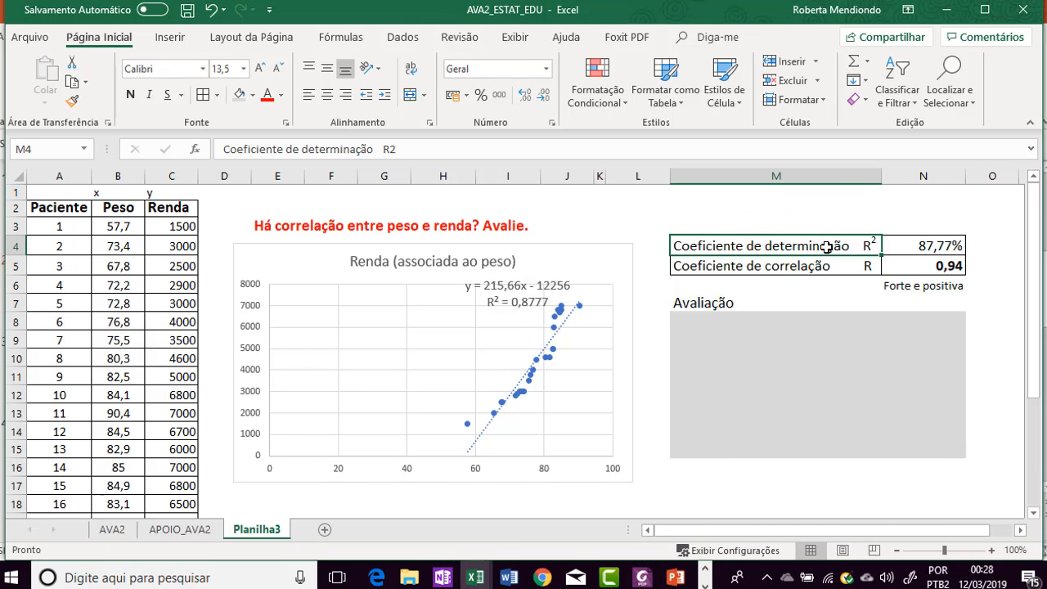
click(856, 261)
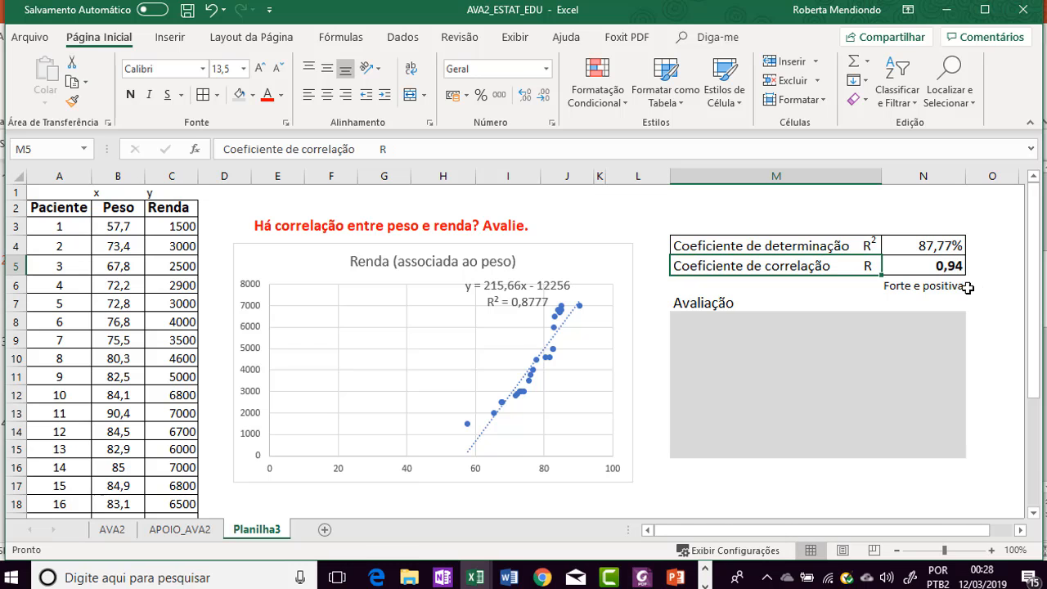
click(962, 266)
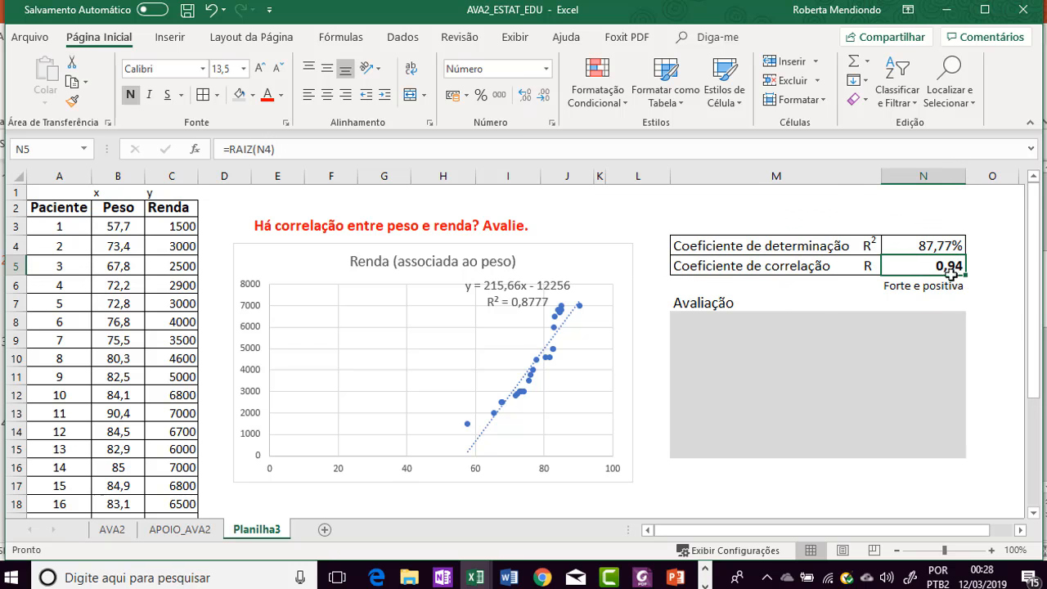
click(877, 245)
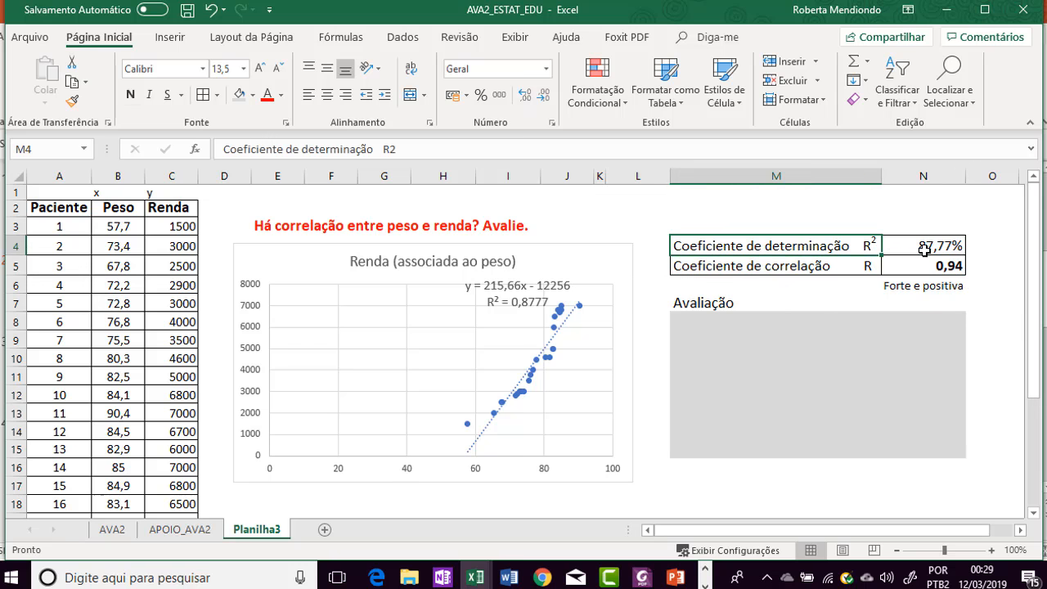
click(875, 268)
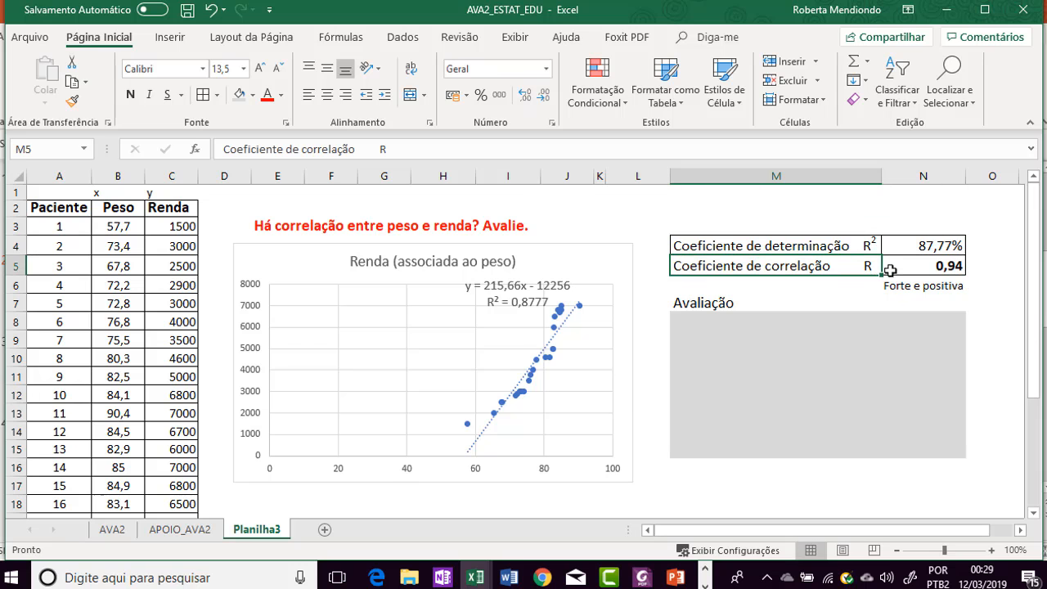
click(903, 265)
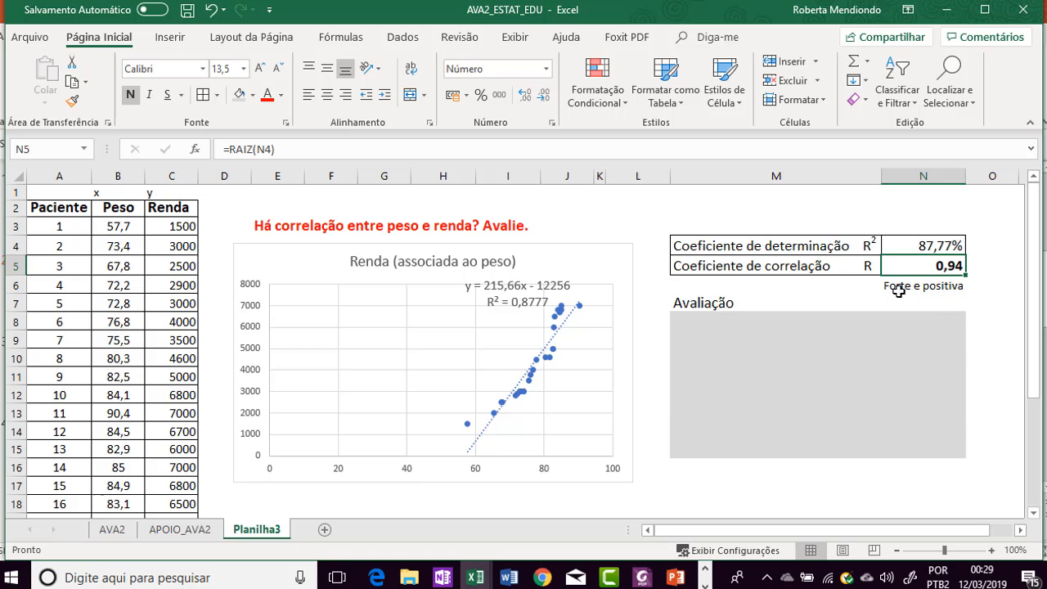
click(899, 290)
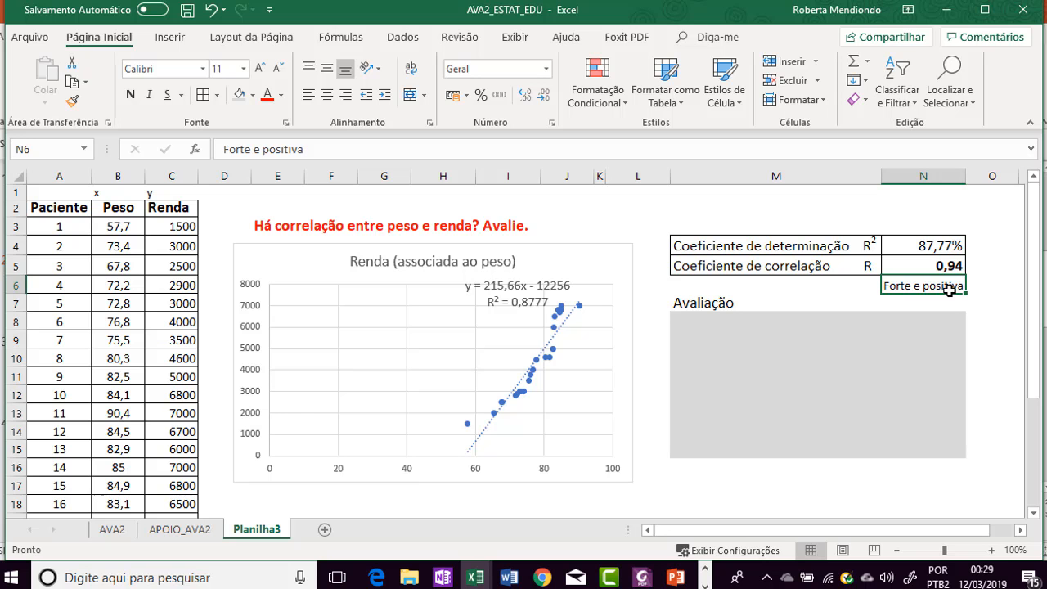
click(942, 243)
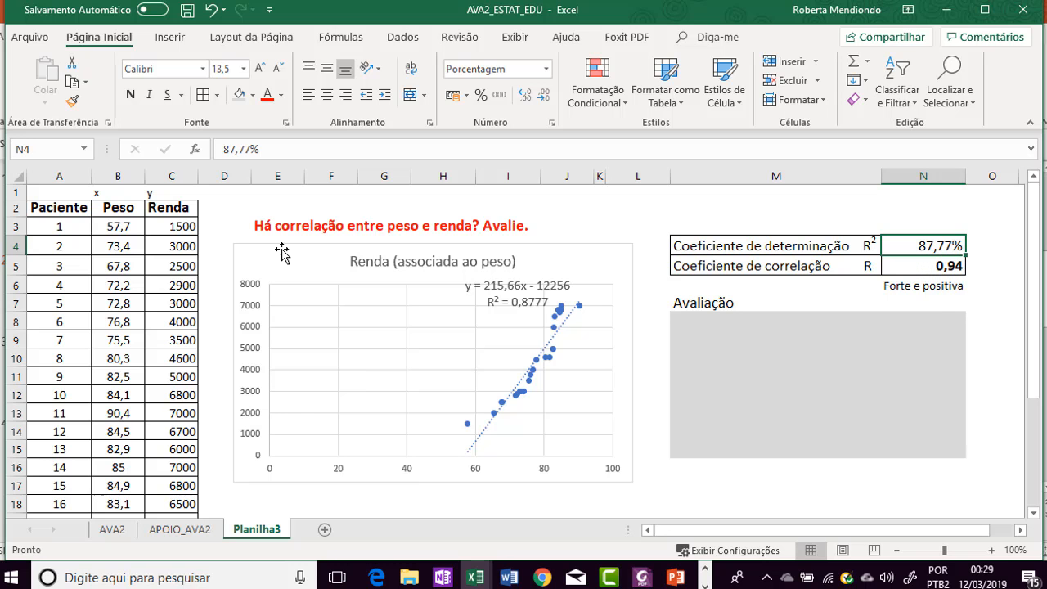
Write the evaluation in the grey merged cell M8 under Avaliação: "87,77% da variação na renda é explicada por varição no peso dos pacientes"
click(682, 376)
text(87)
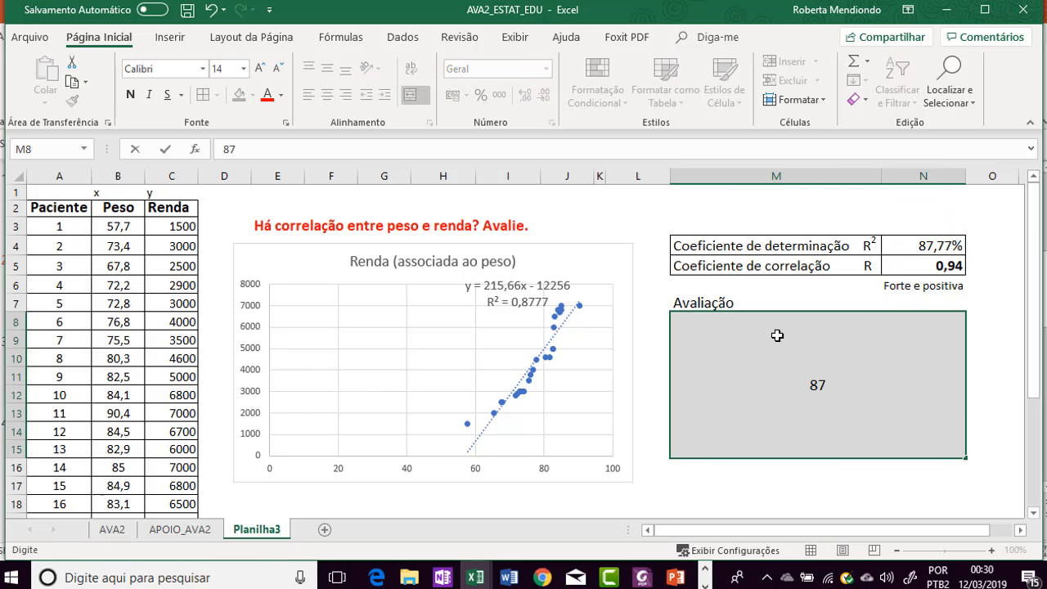
text(,77% da variaç)
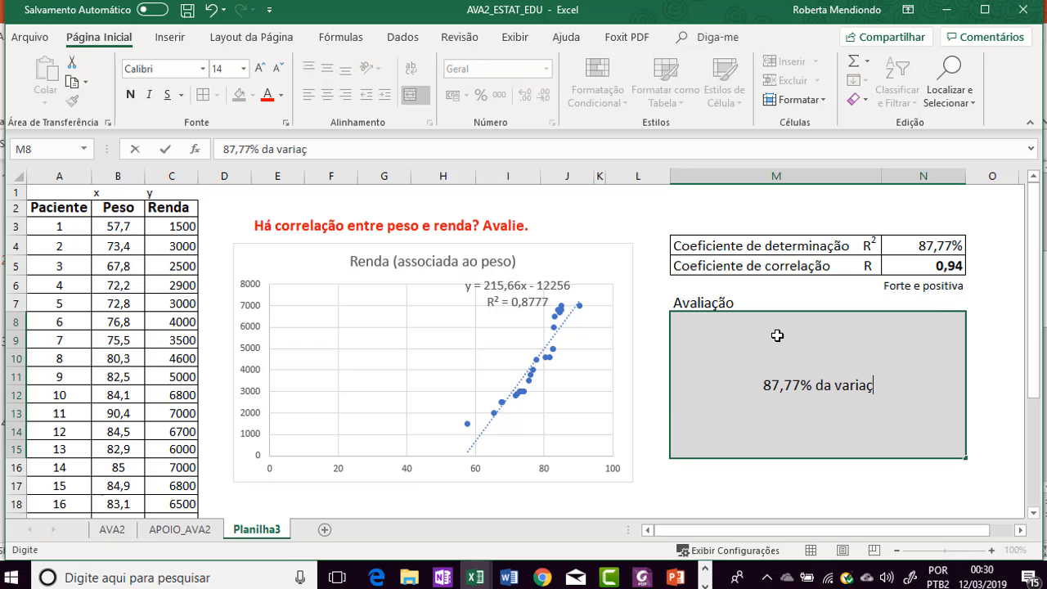
text(ão ne)
key(BackSpace)
text(a)
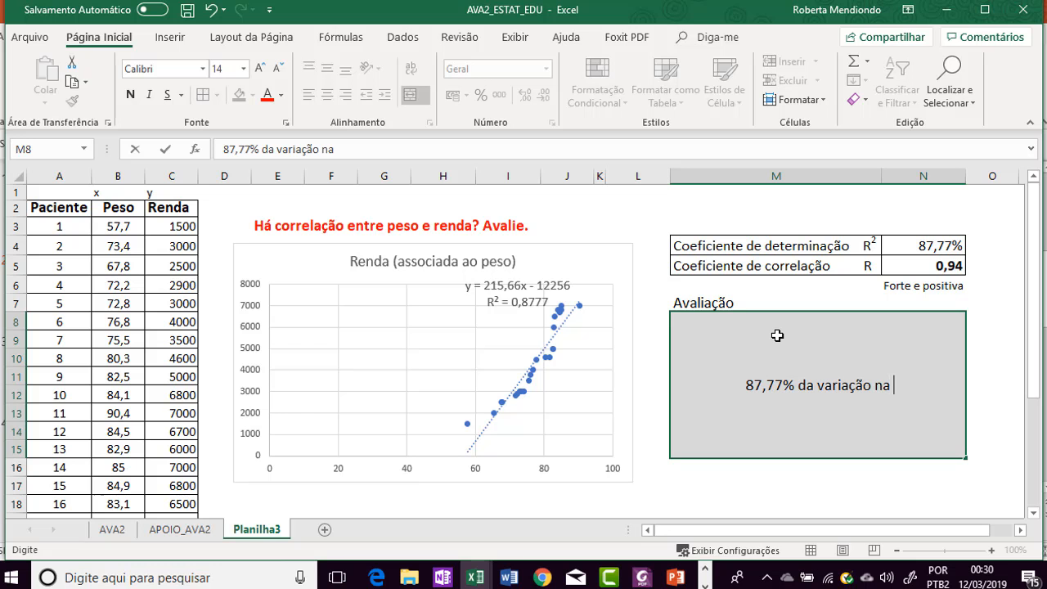
text( renda é e)
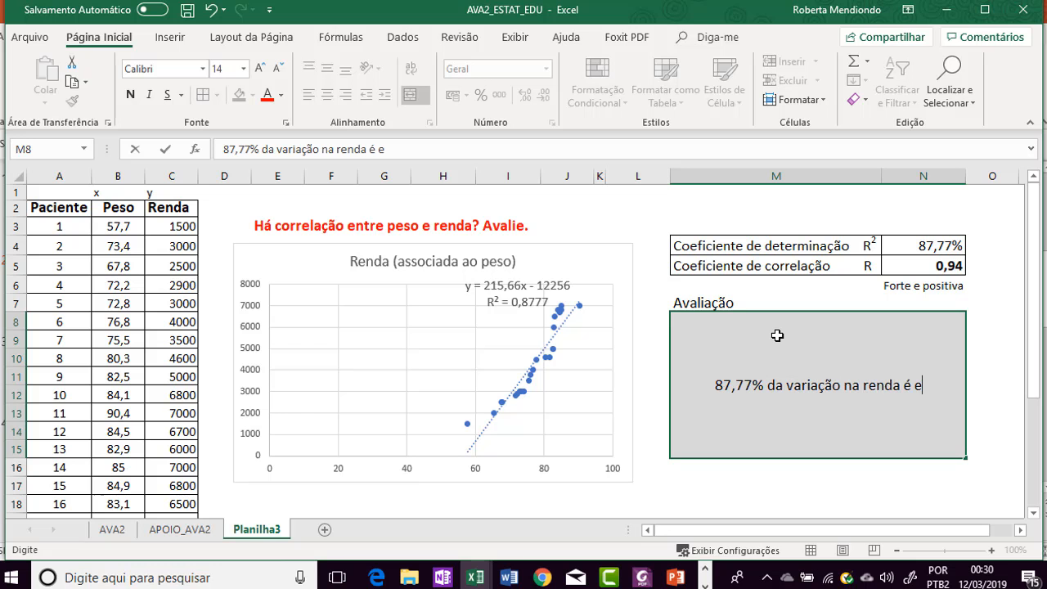
text(xplicada por )
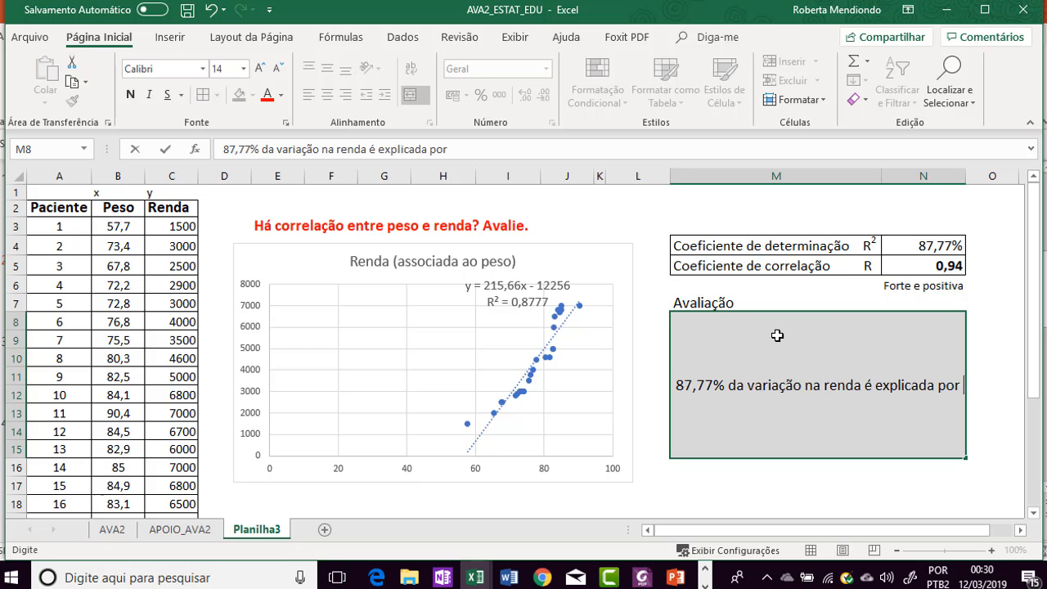
text(varição )
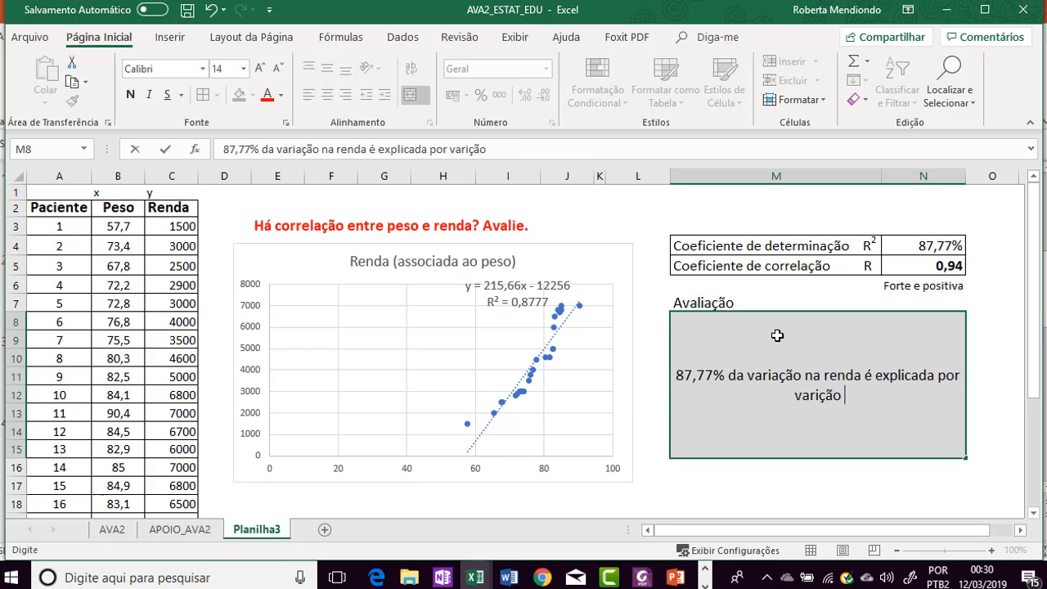
text(no peso dos )
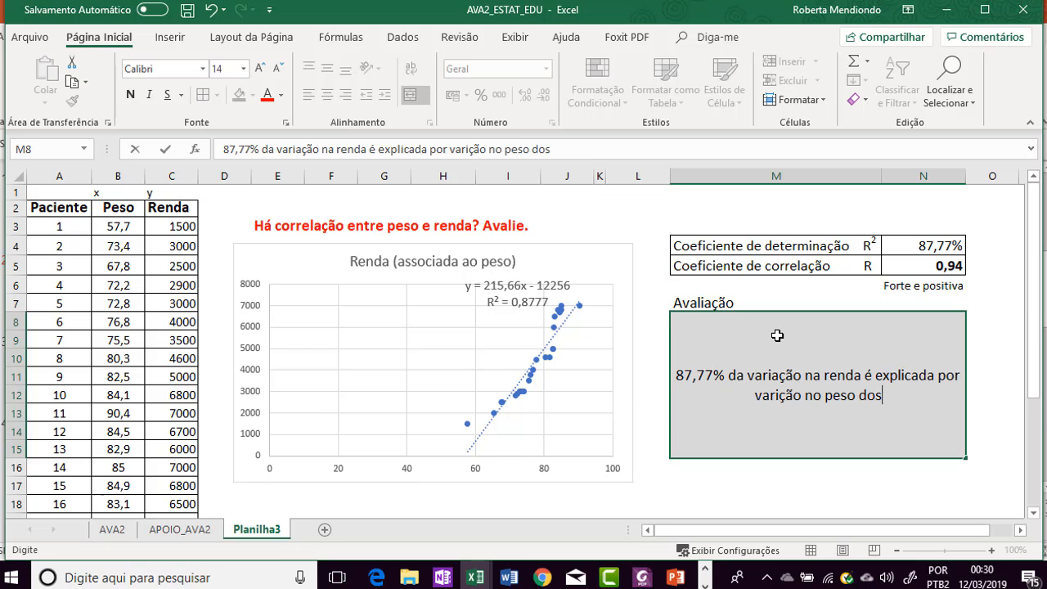
text(pacientes)
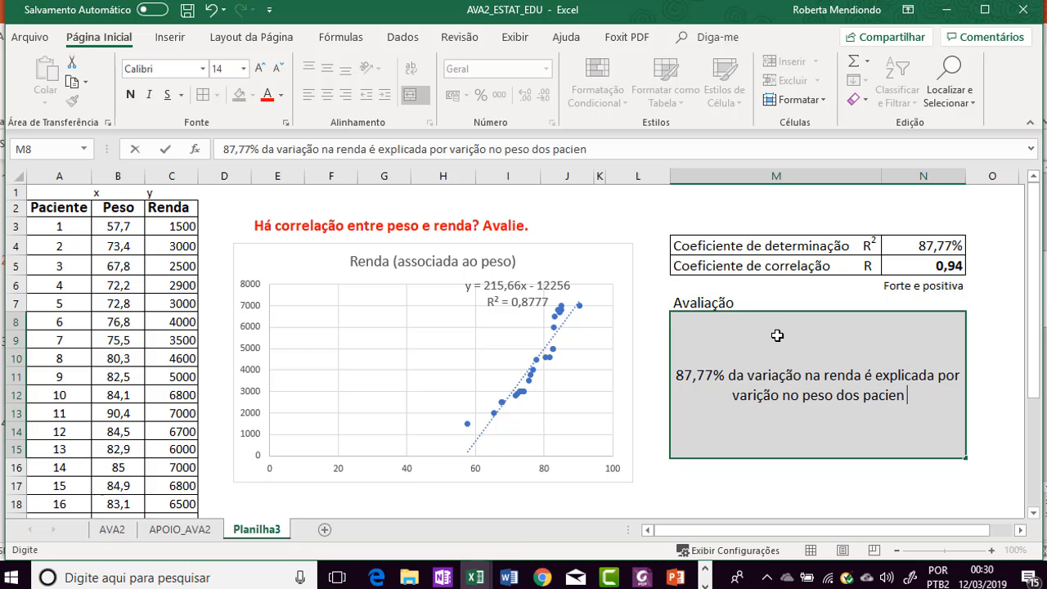